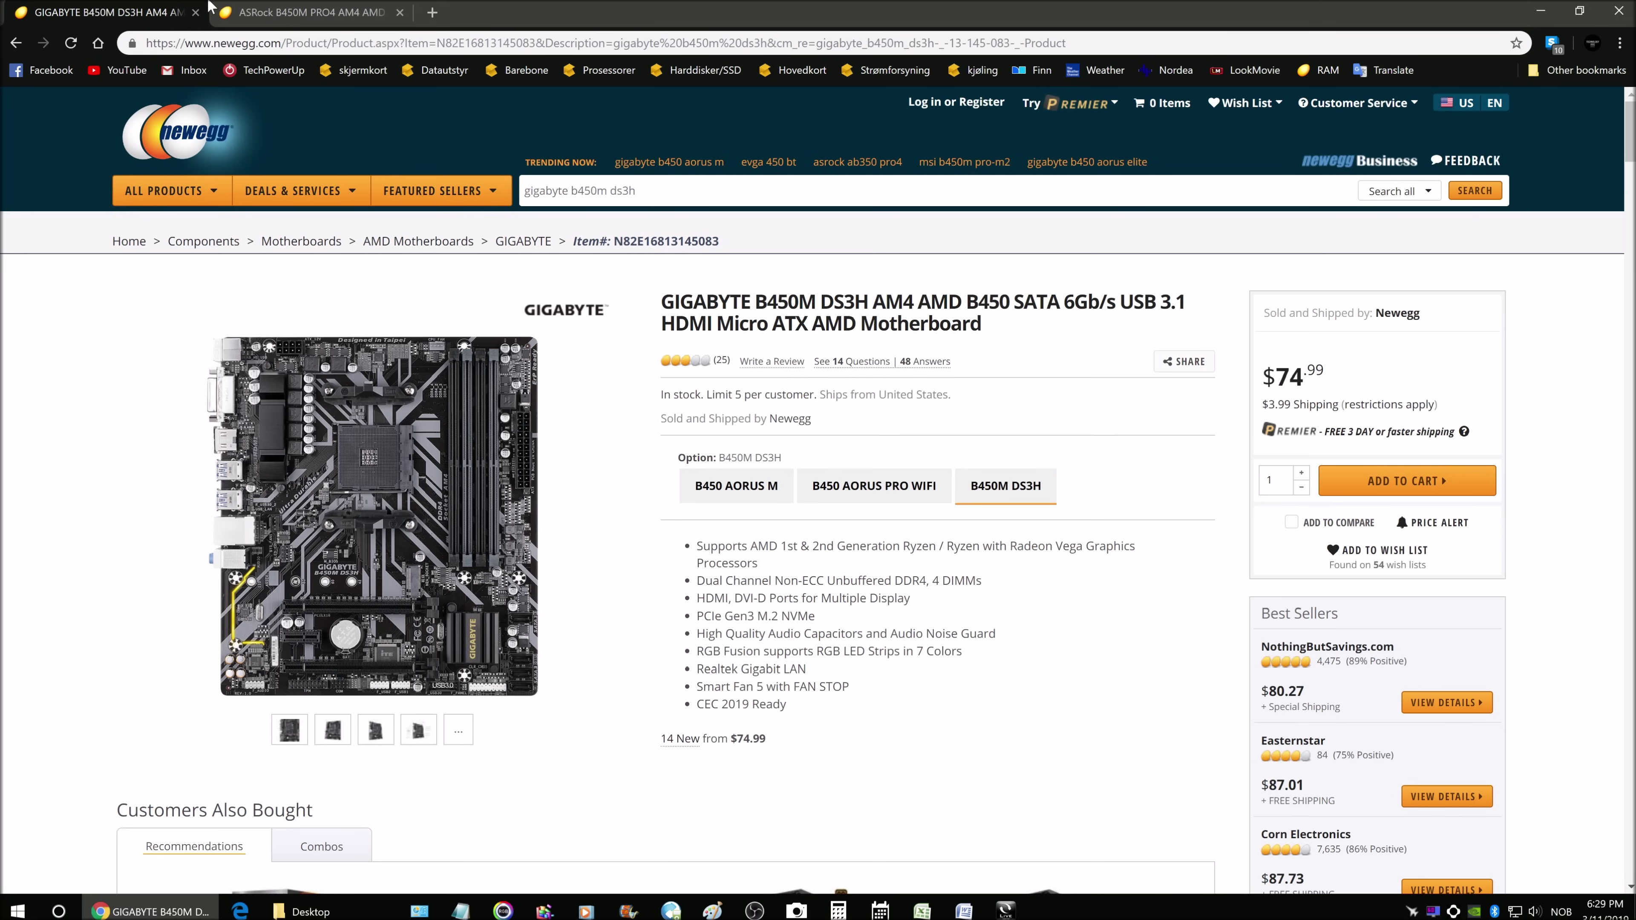
- Switch to the Newegg tab showing the ASRock B450M PRO4 motherboard at $79.99
click(257, 12)
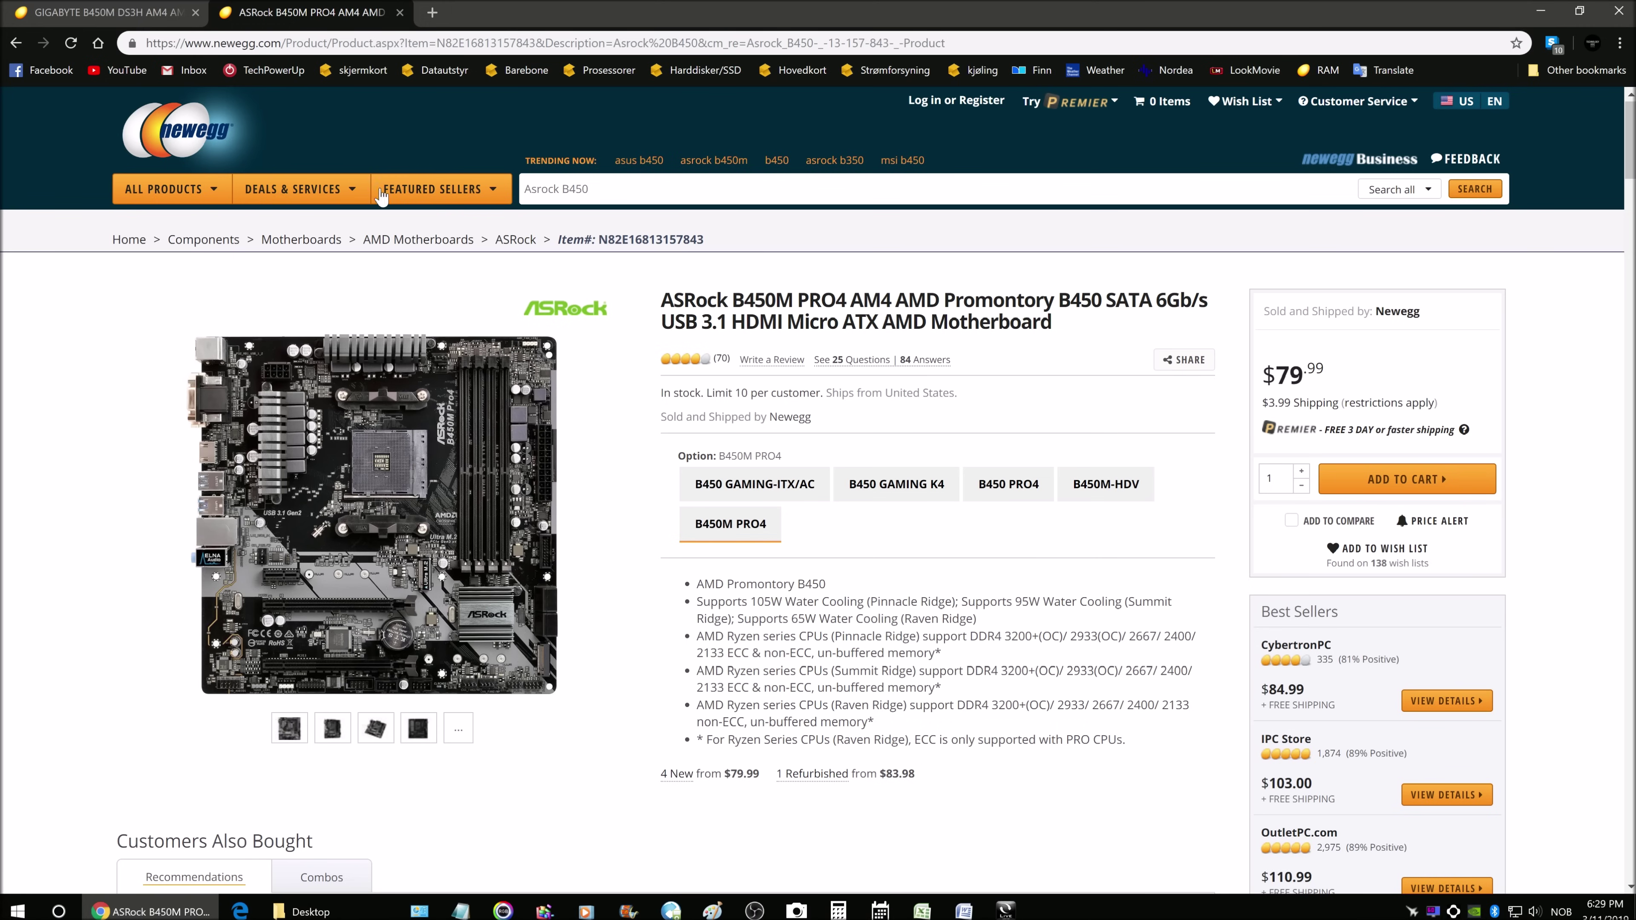
click(109, 9)
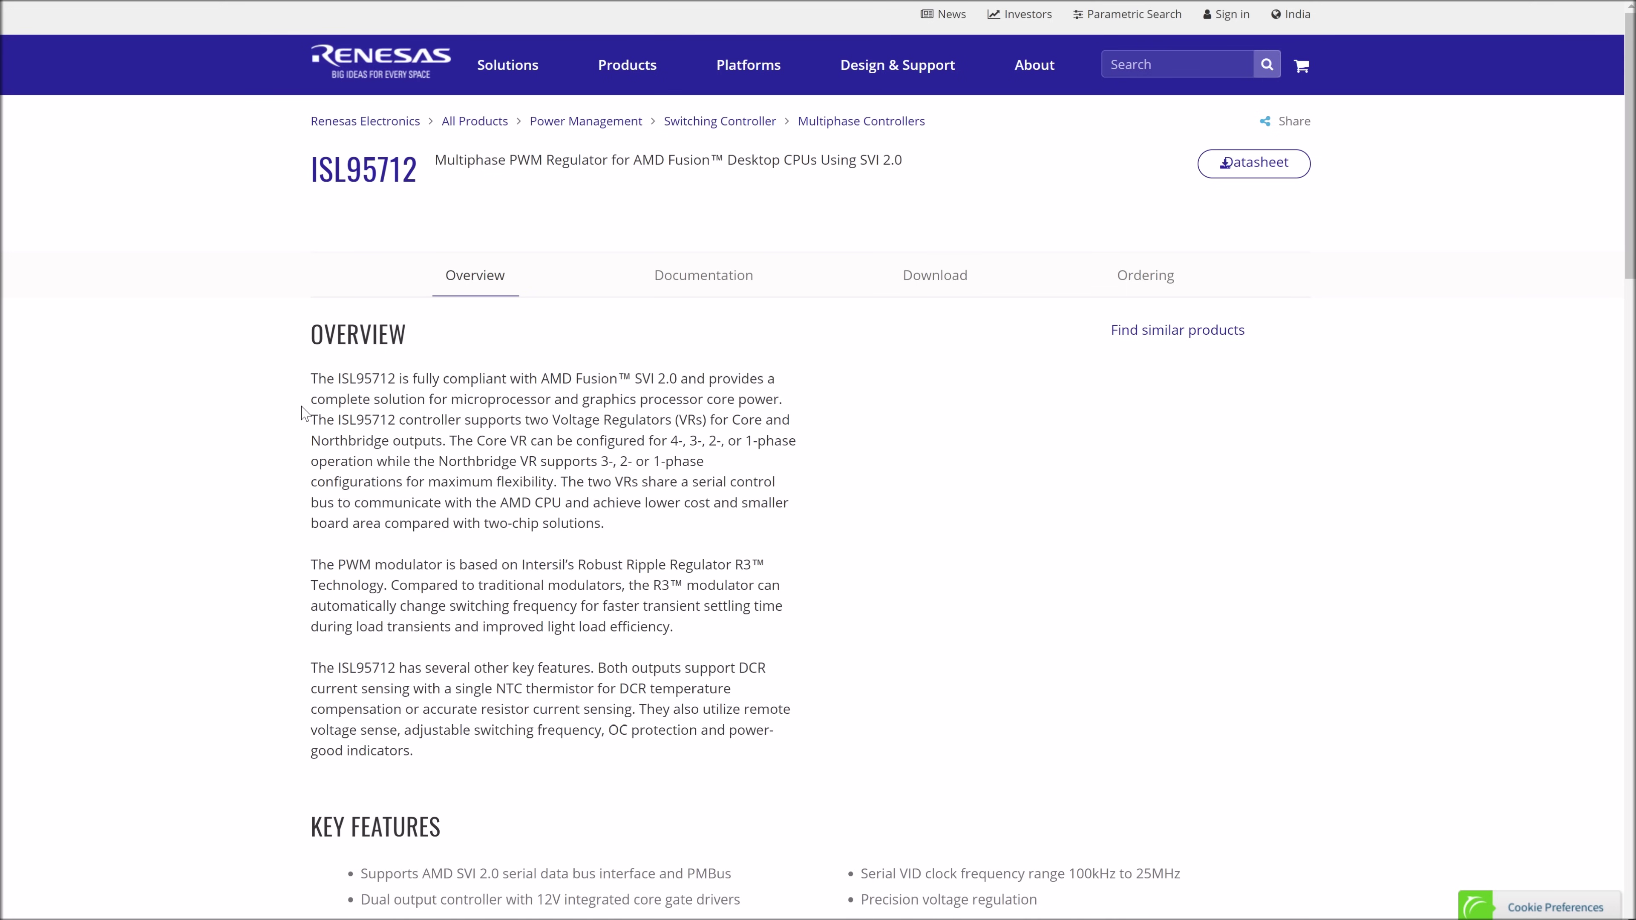
- Scroll the Renesas ISL95712 page past Key Features and Block Diagram to the Parametrics table
scroll(302, 413, down, 3)
scroll(305, 416, down, 4)
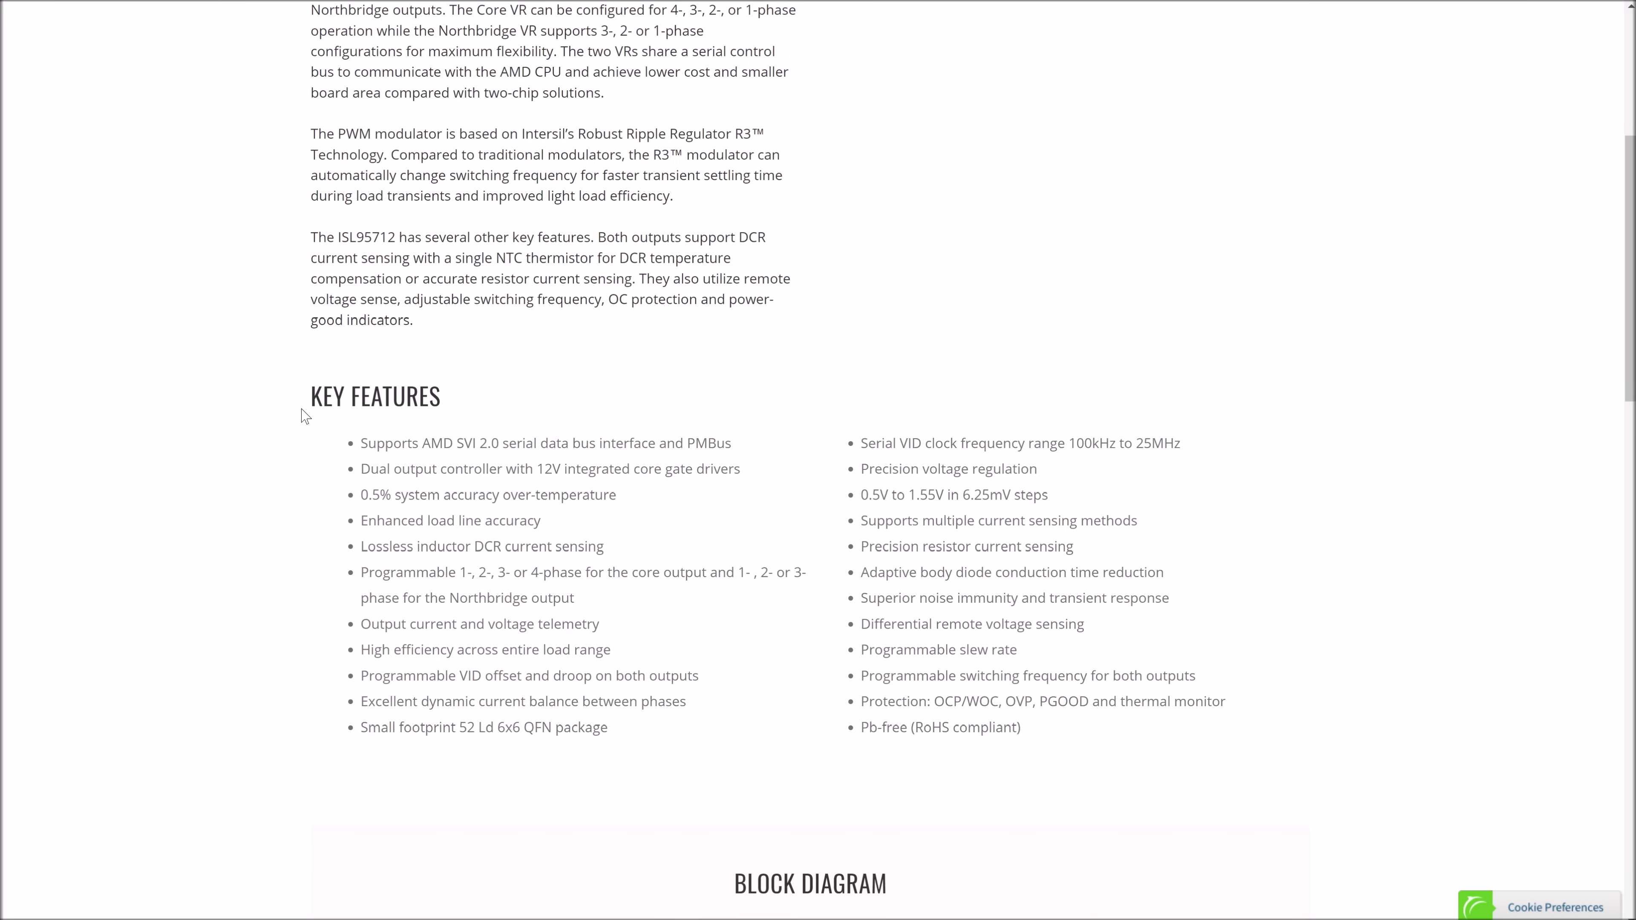
scroll(305, 415, down, 1)
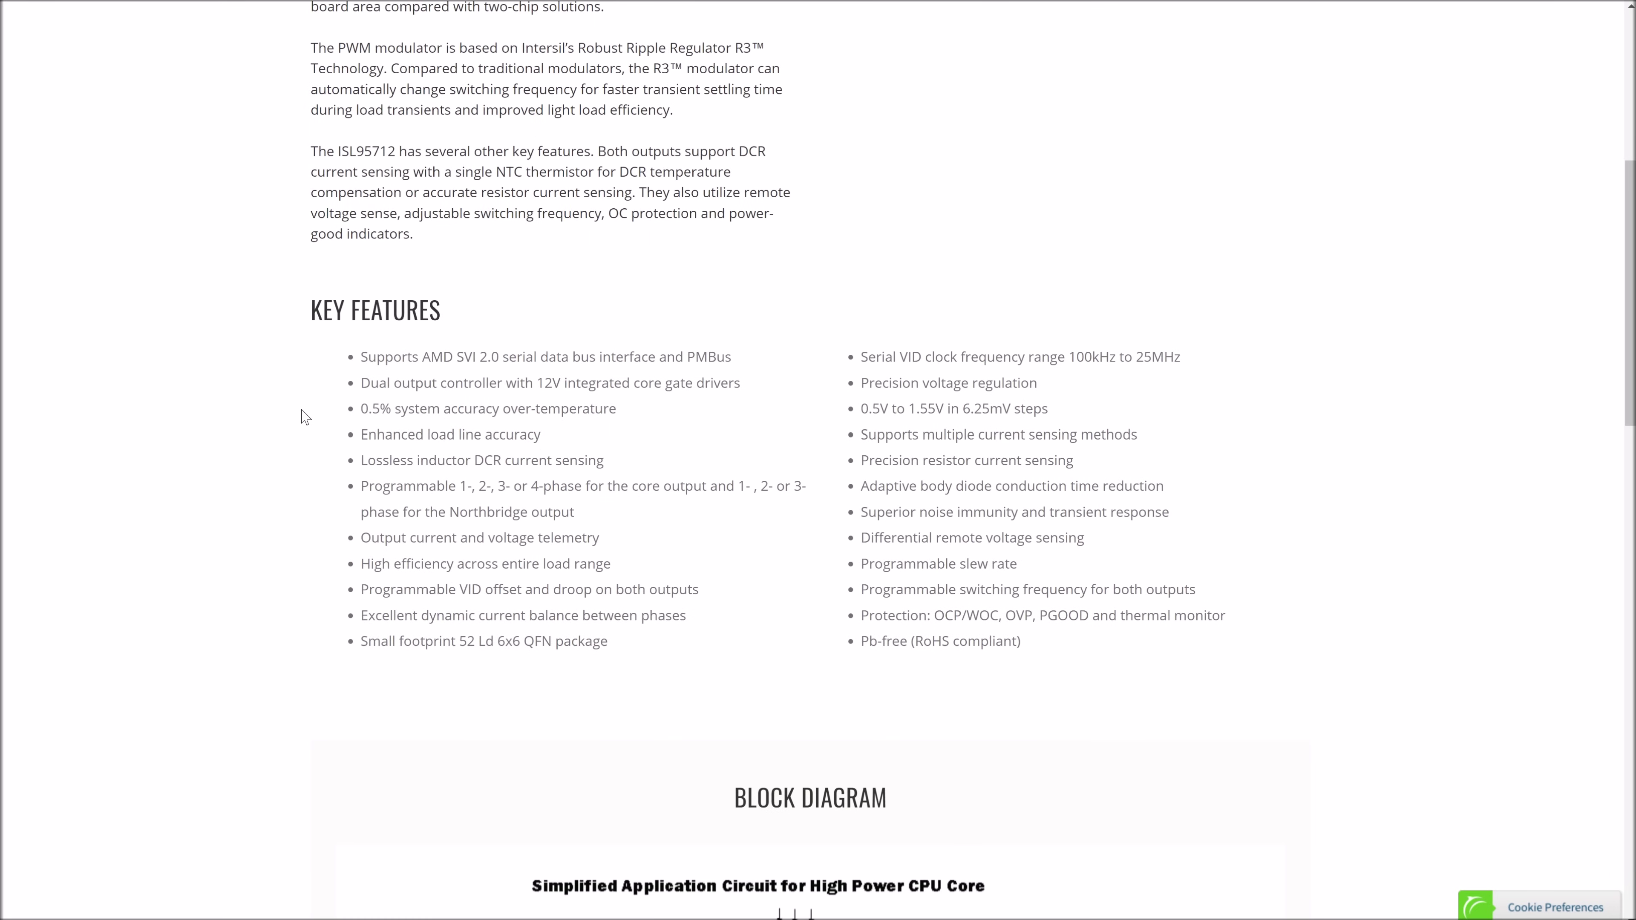
scroll(305, 415, down, 9)
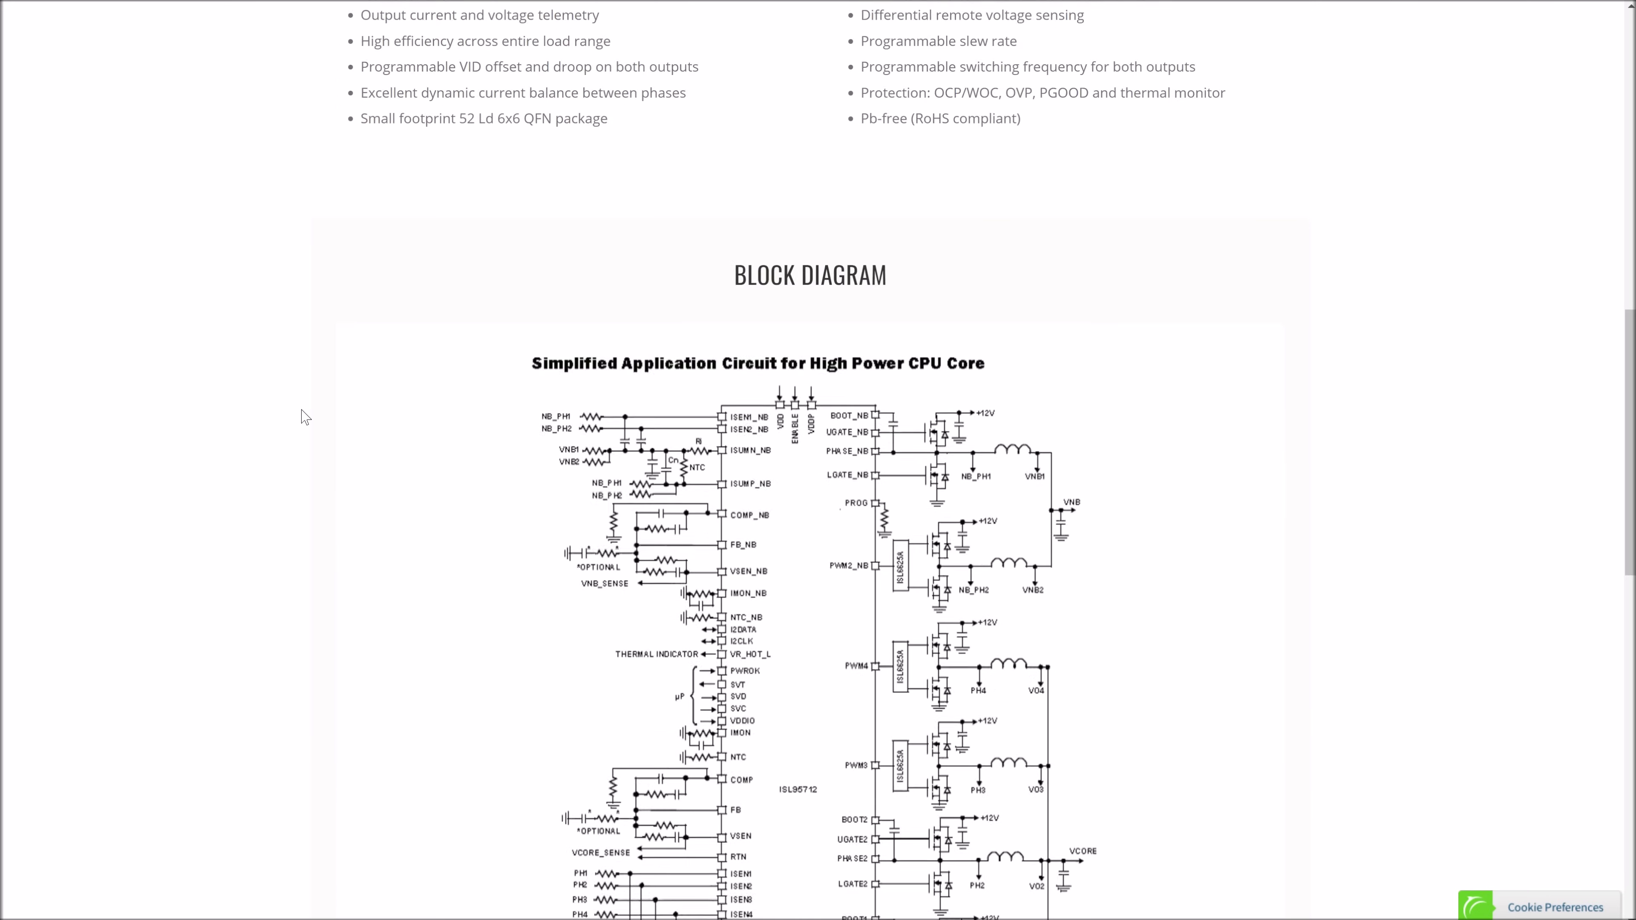
scroll(305, 416, down, 9)
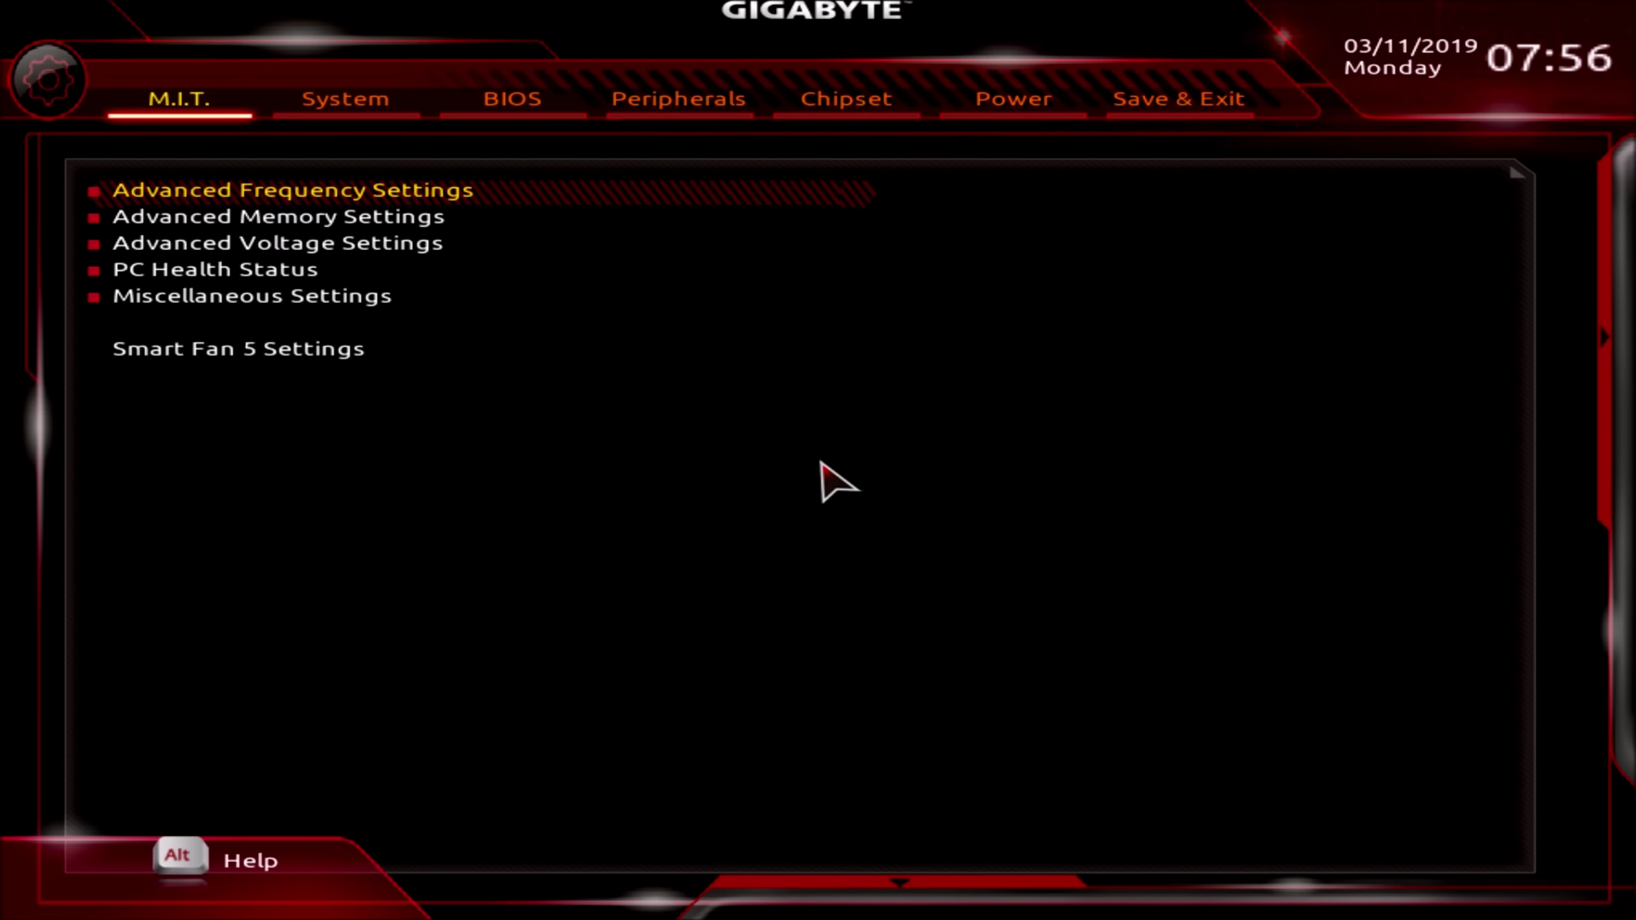
key(Return)
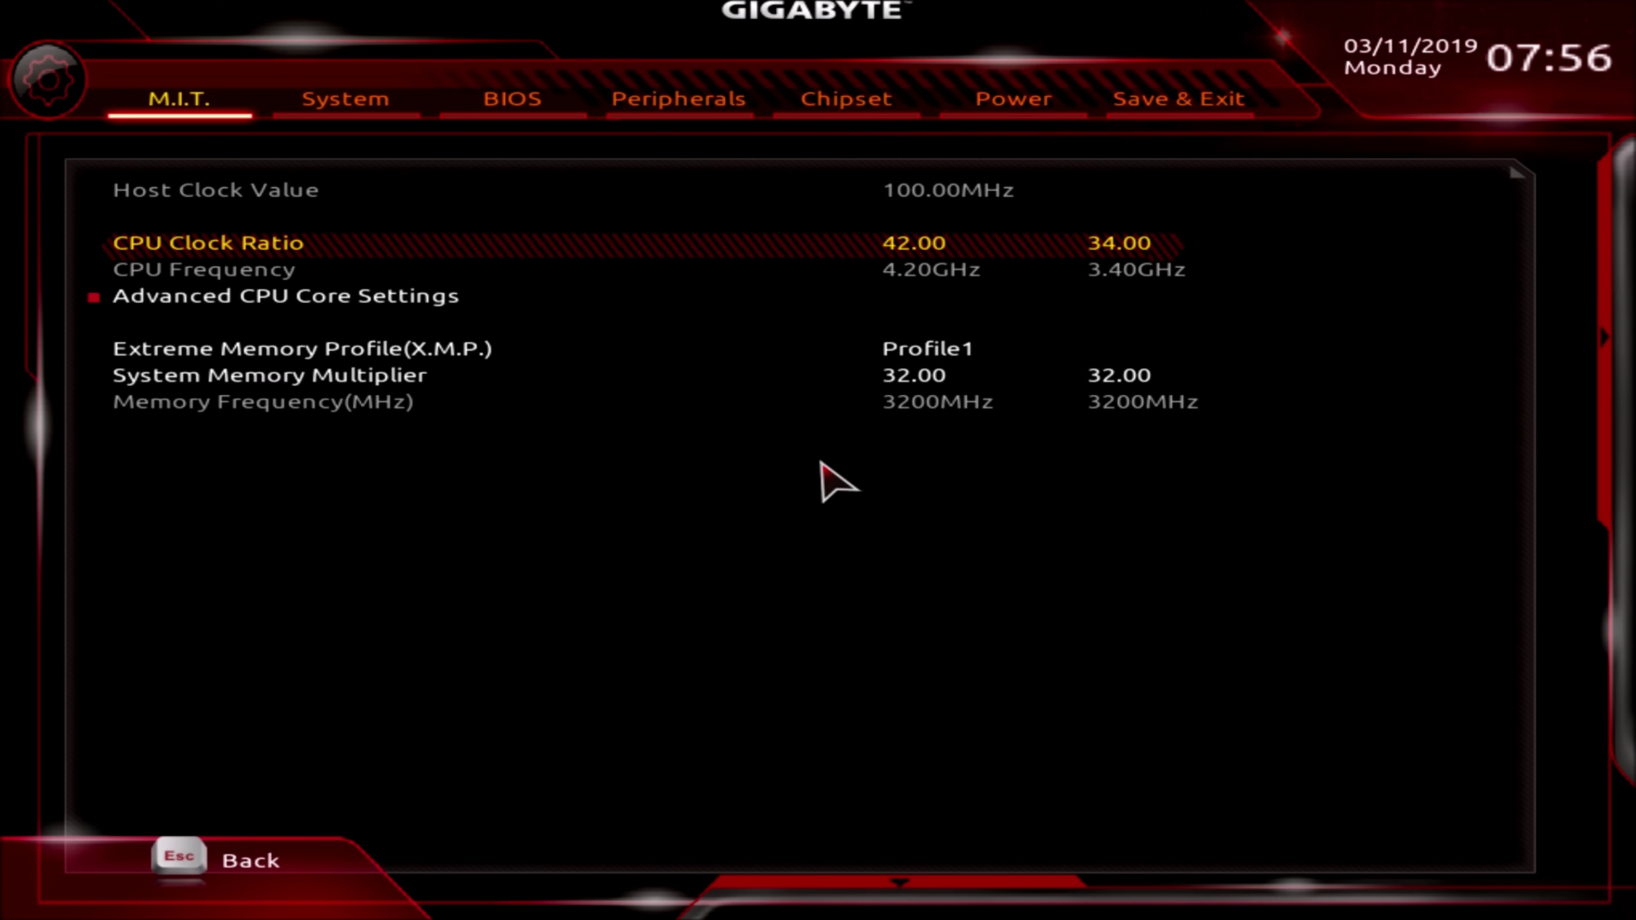
key(Down)
key(Down)
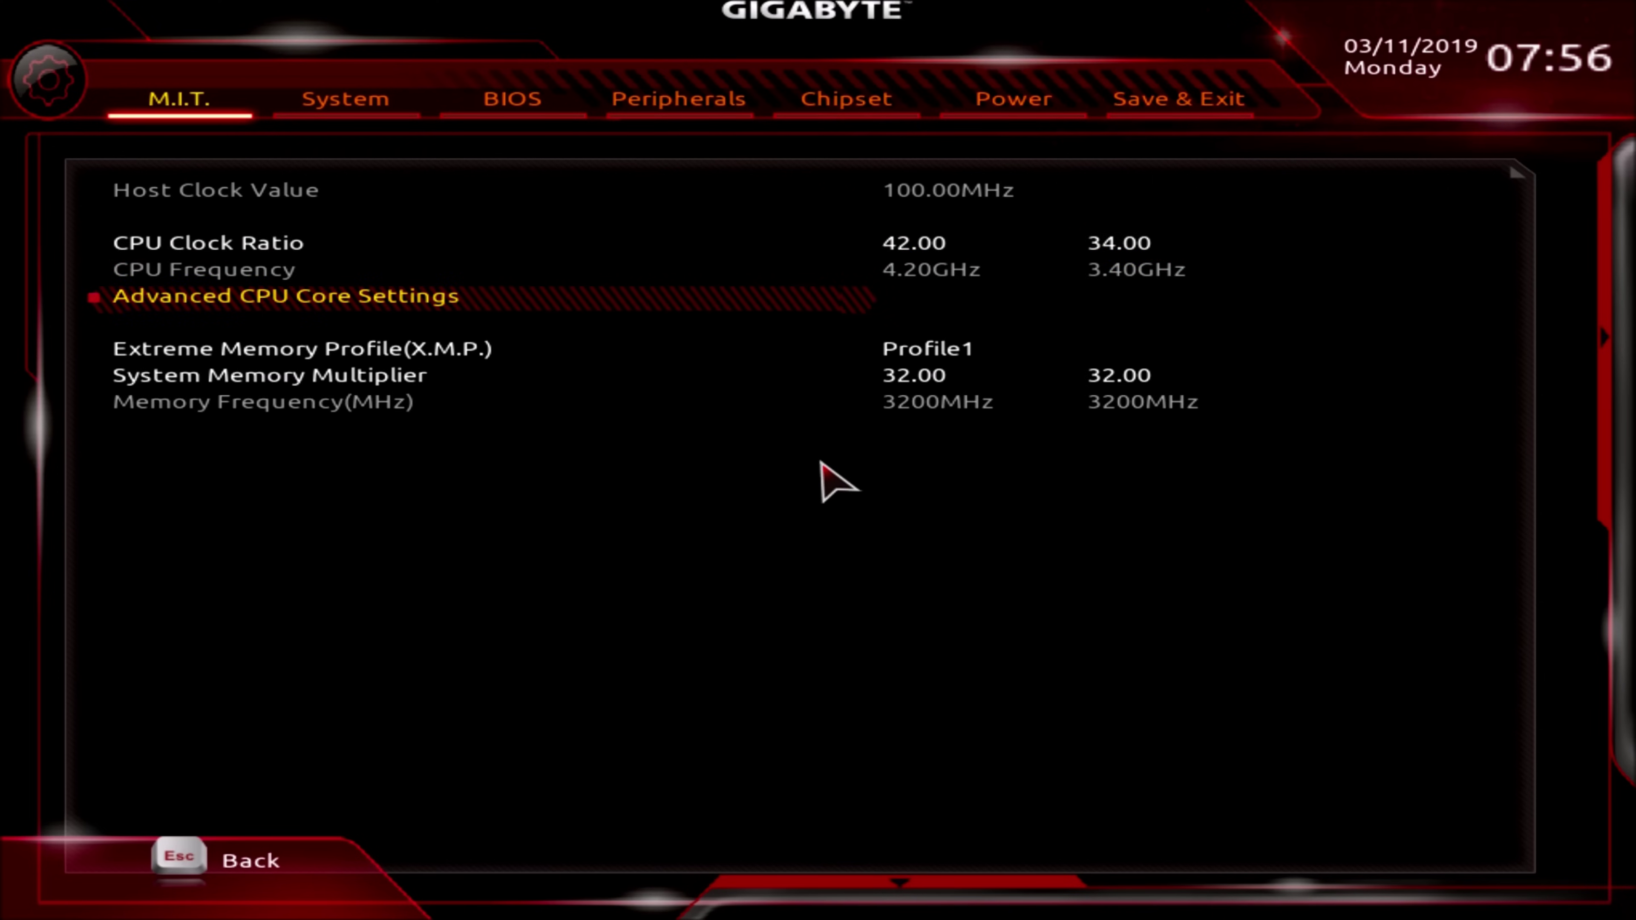
key(Return)
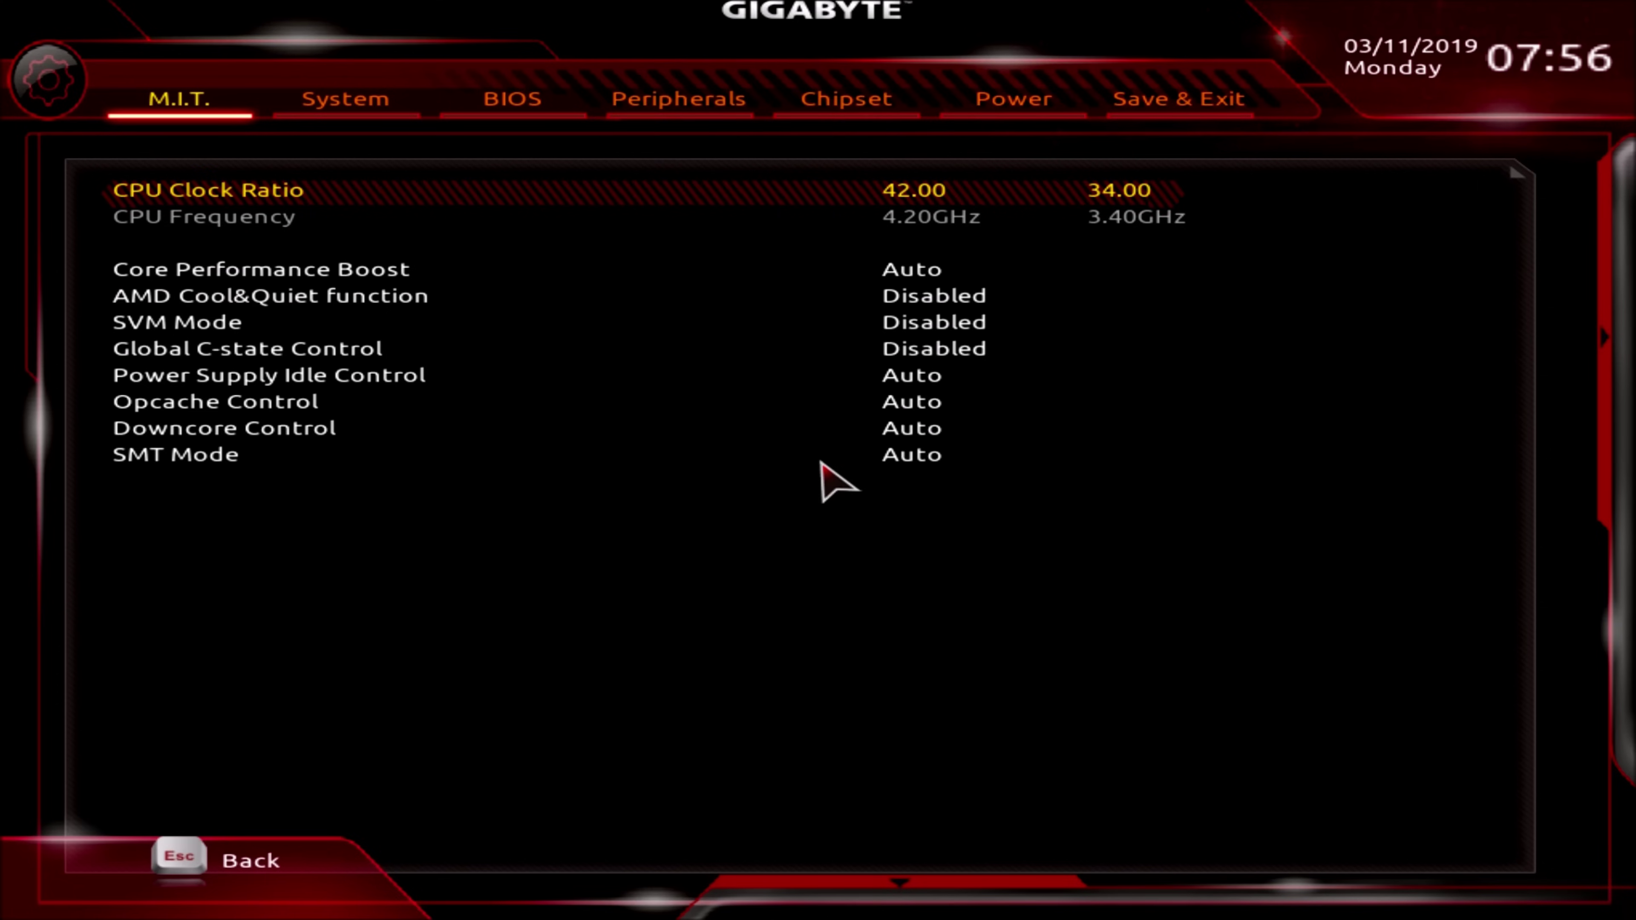
key(minus)
key(minus)
key(minus)
key(plus)
key(plus)
key(plus)
key(Down)
key(Down)
key(Down)
key(Down)
key(Down)
key(Down)
key(Down)
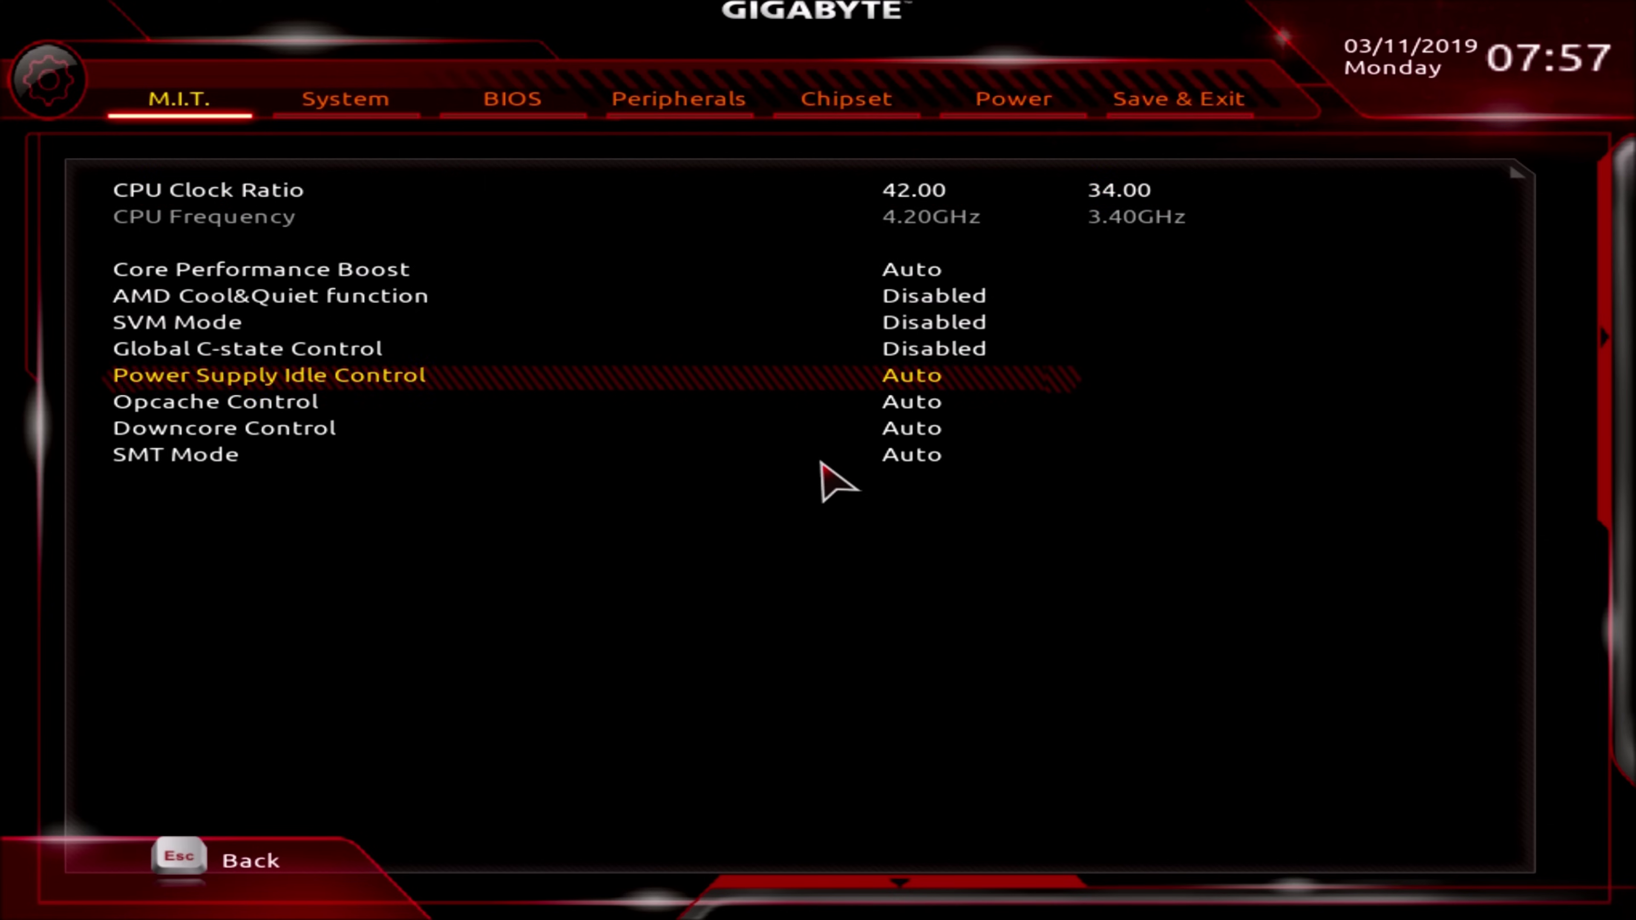
key(Down)
key(Escape)
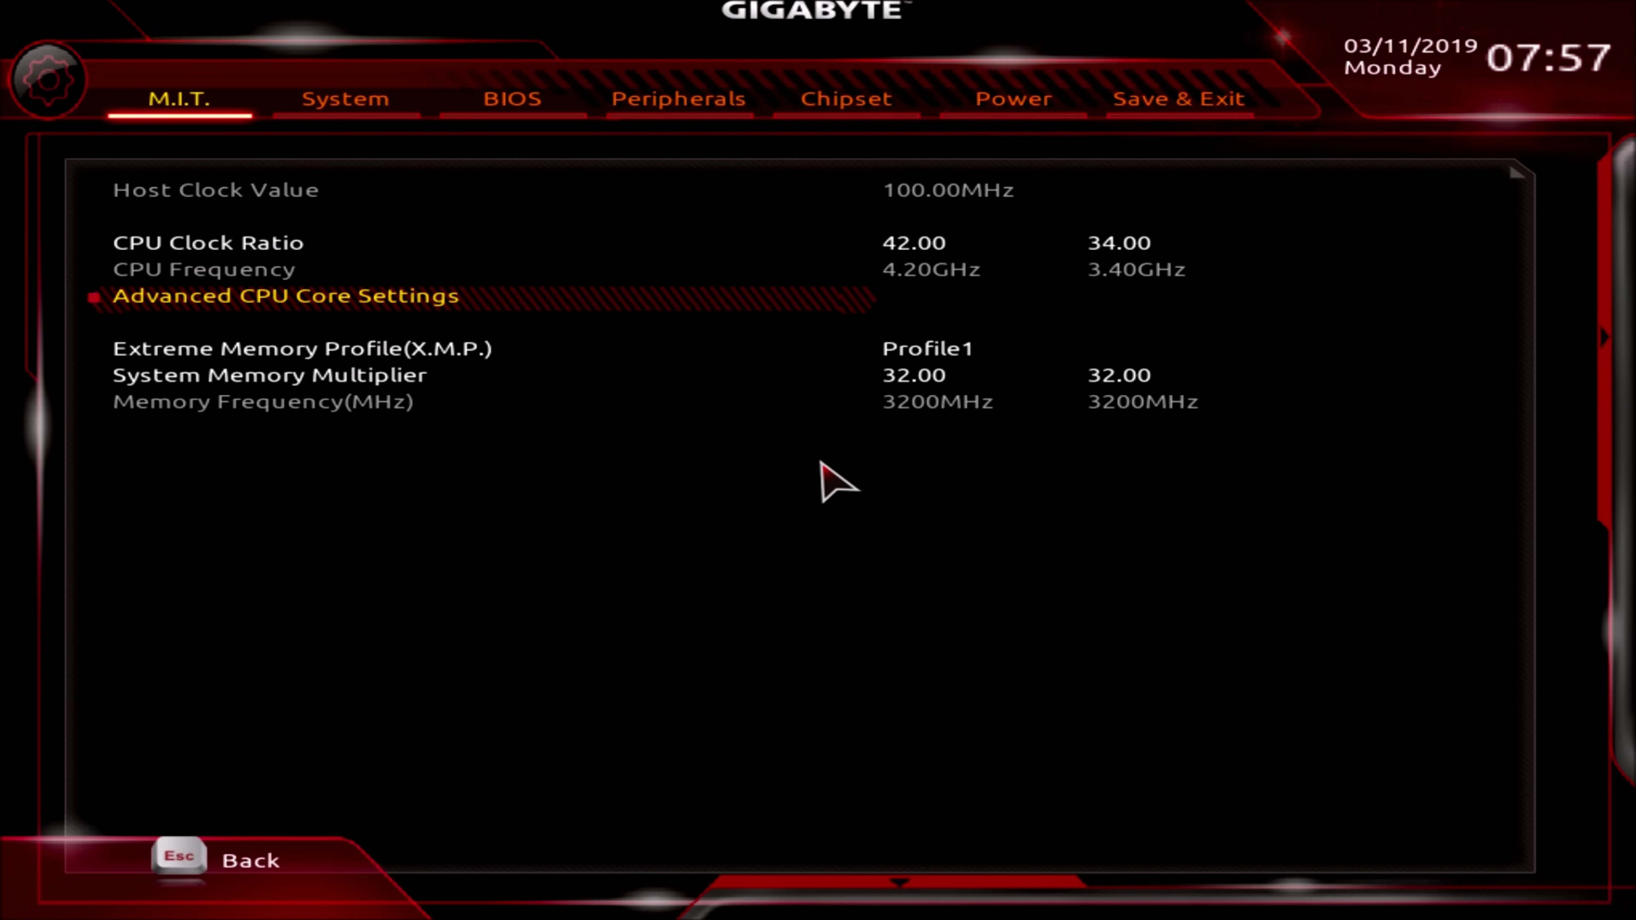
key(Up)
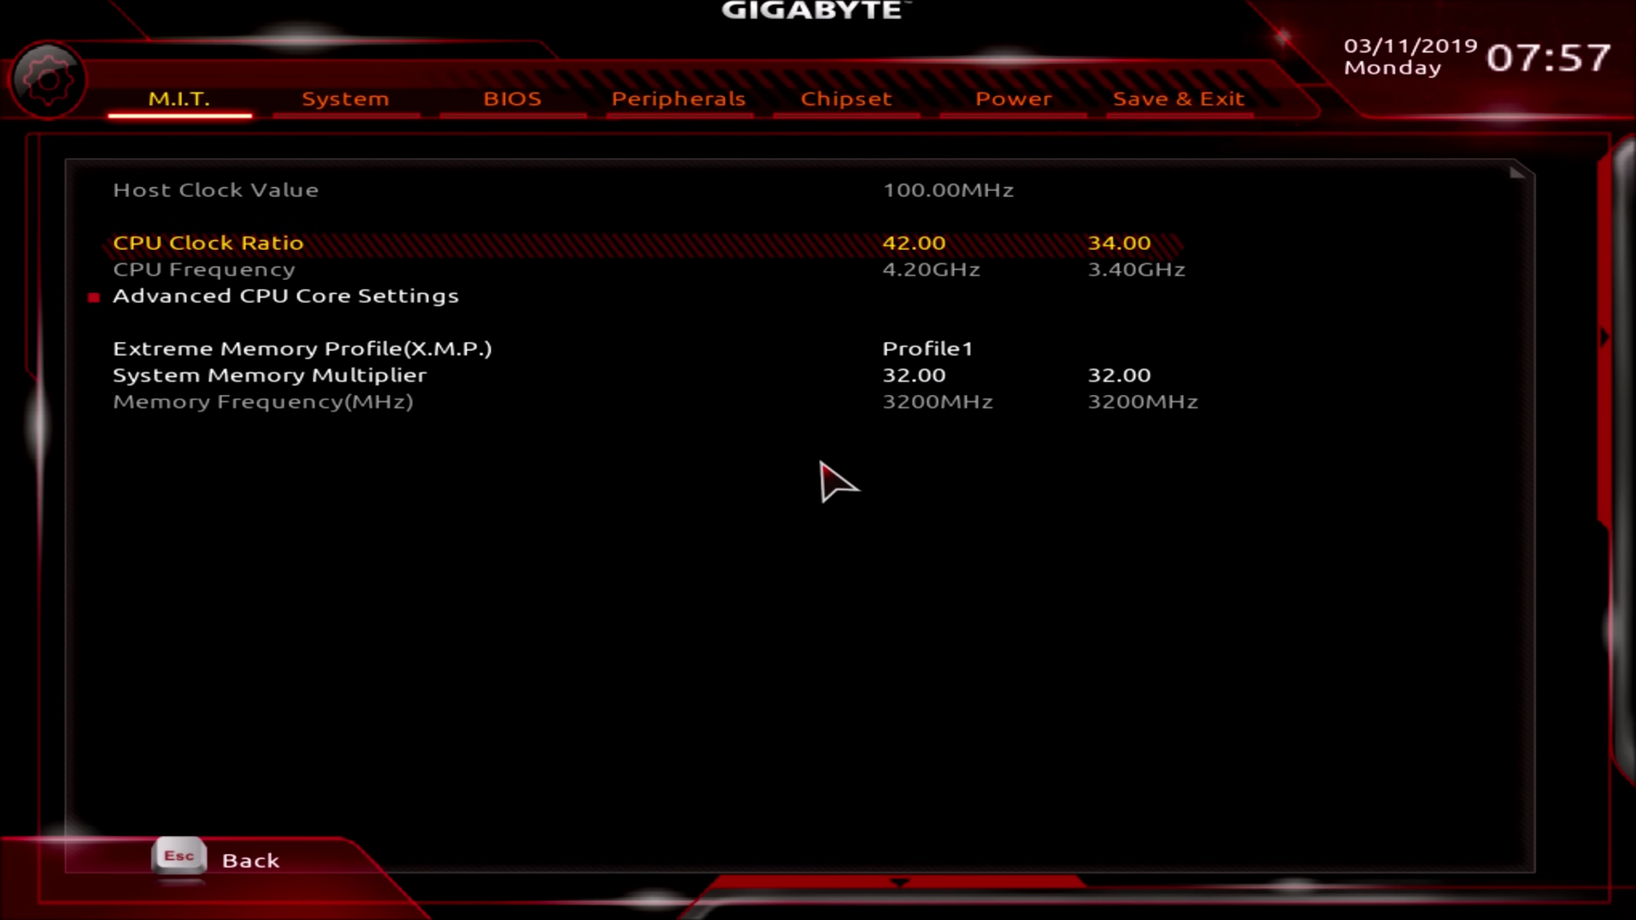
key(plus)
key(minus)
key(minus)
key(minus)
key(plus)
key(plus)
key(Escape)
key(Down)
key(Down)
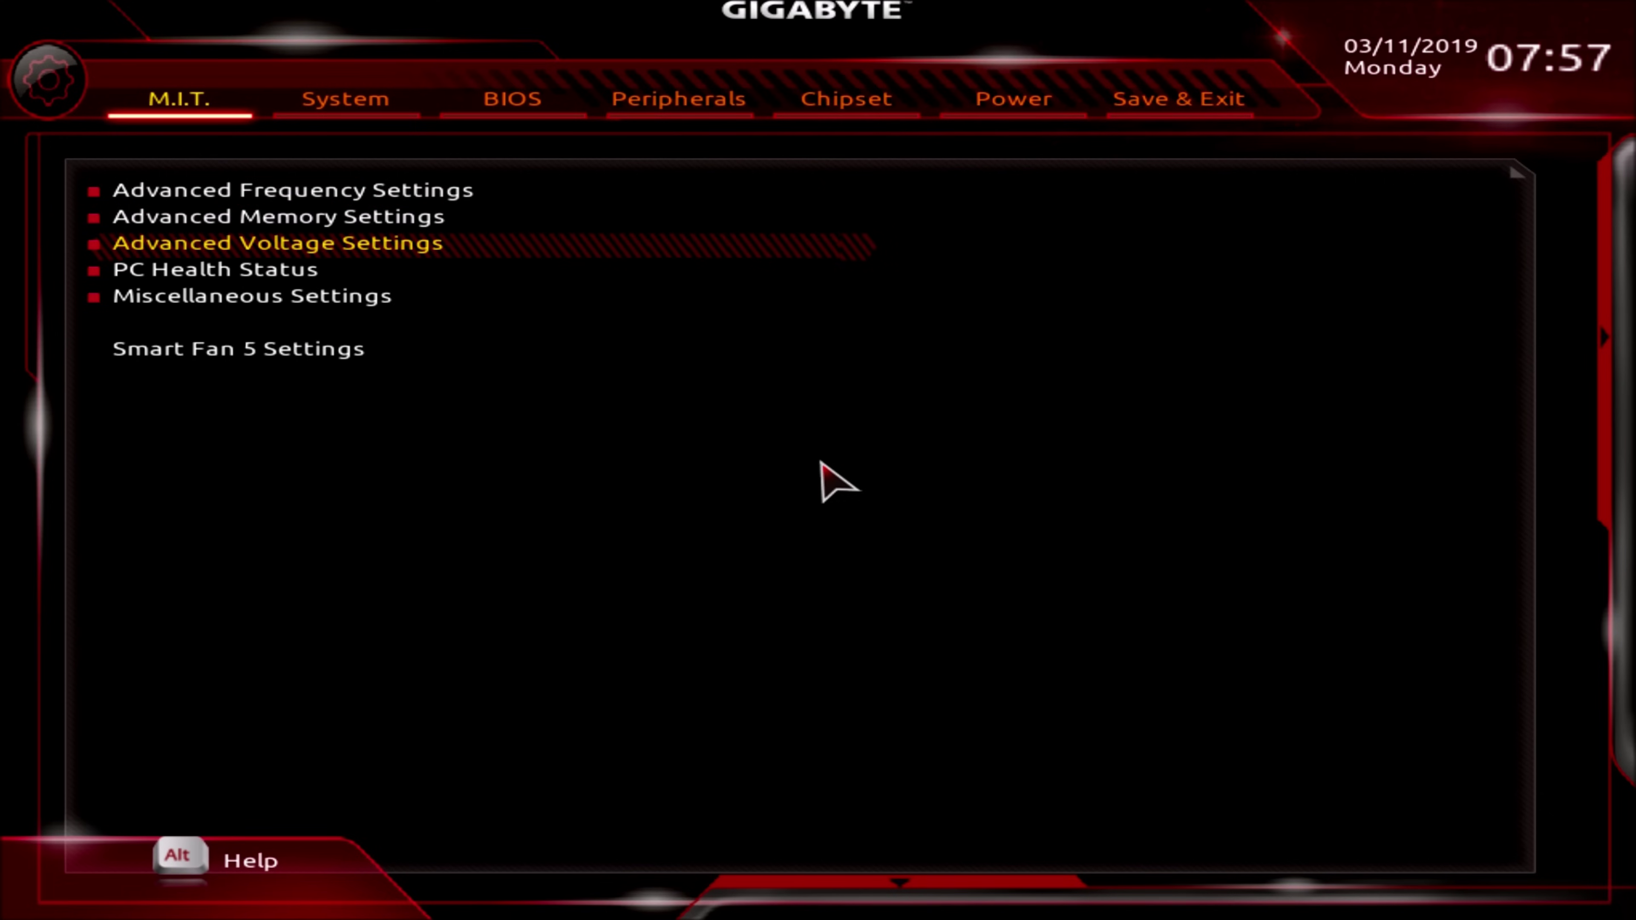
key(Up)
key(Return)
key(Down)
key(Down)
key(Down)
scroll(837, 481, down, 1)
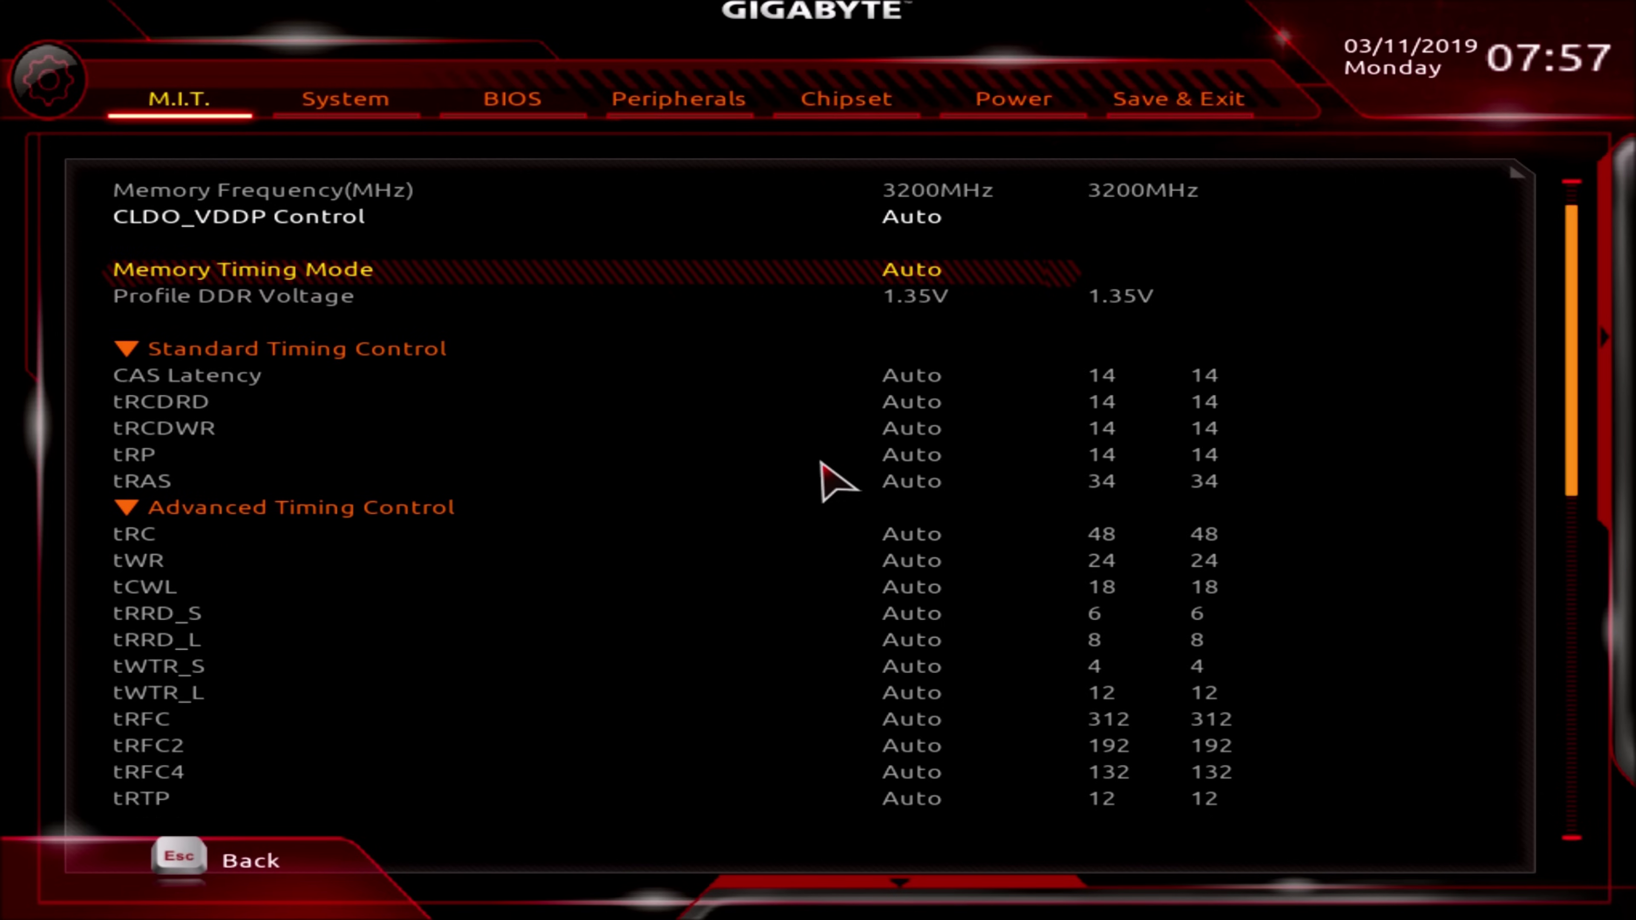
scroll(837, 482, down, 5)
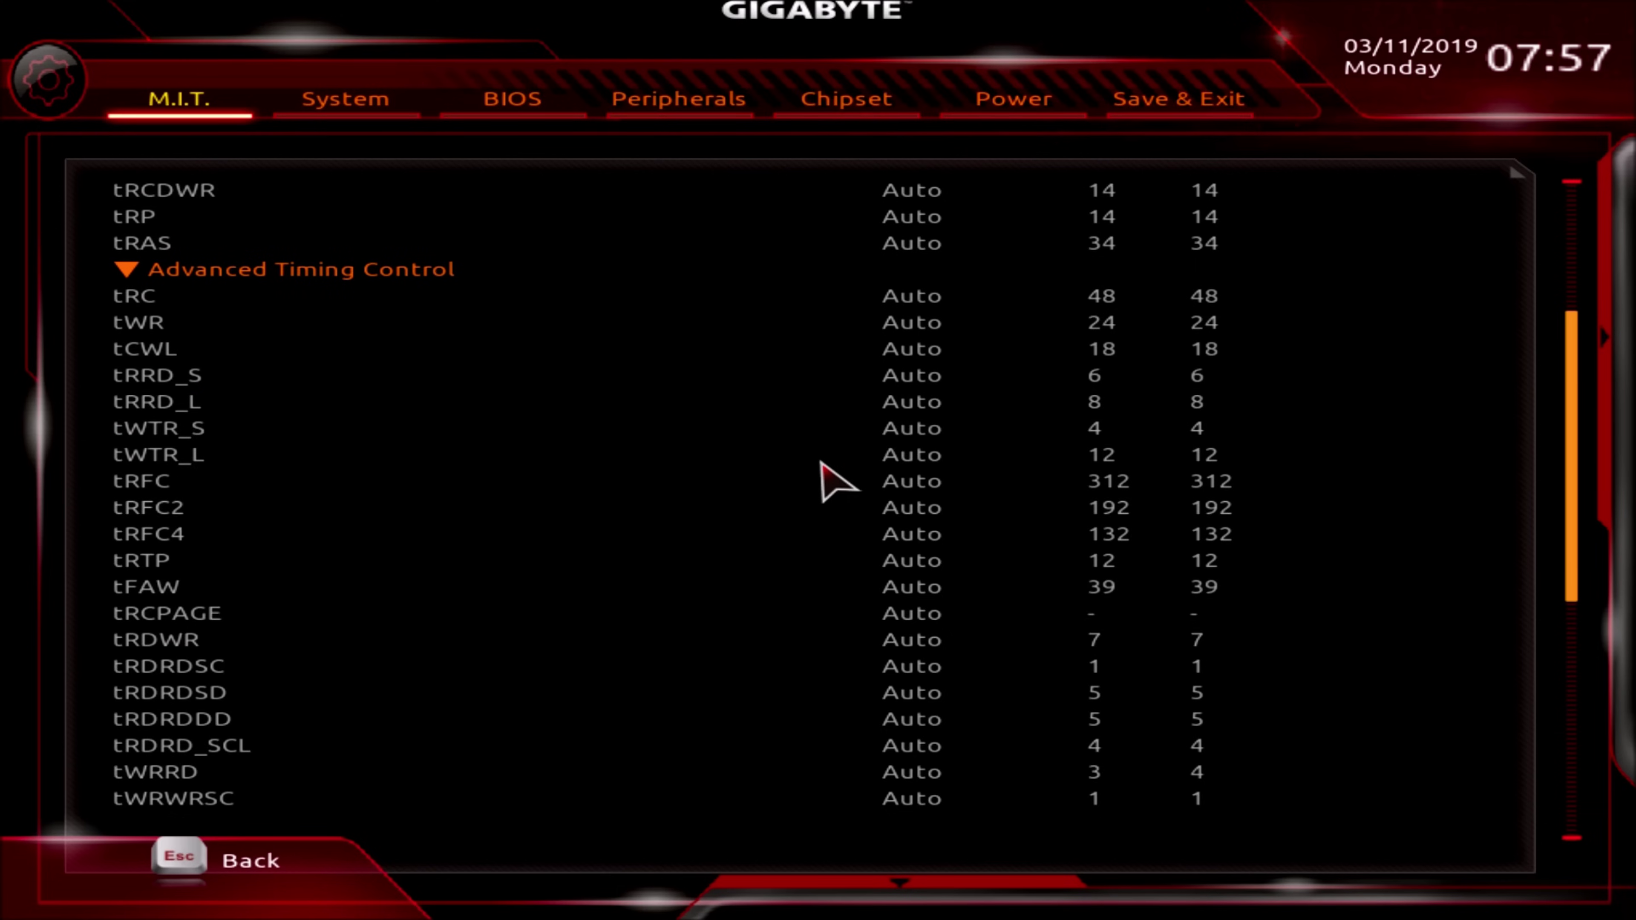
scroll(837, 482, down, 5)
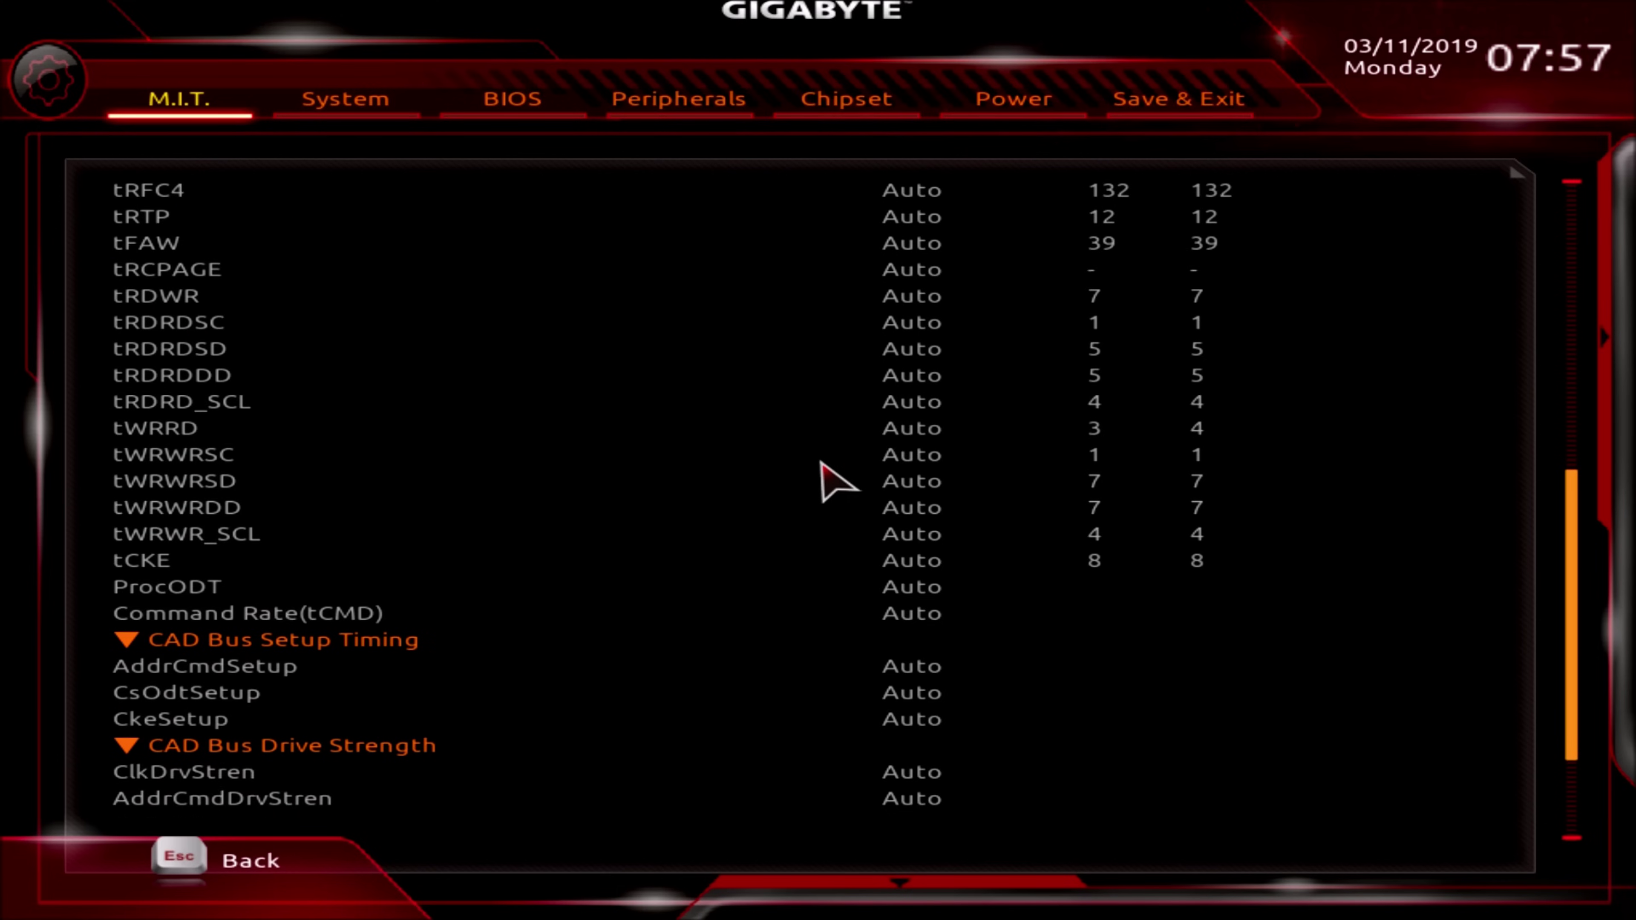
scroll(837, 481, down, 1)
key(Escape)
key(Down)
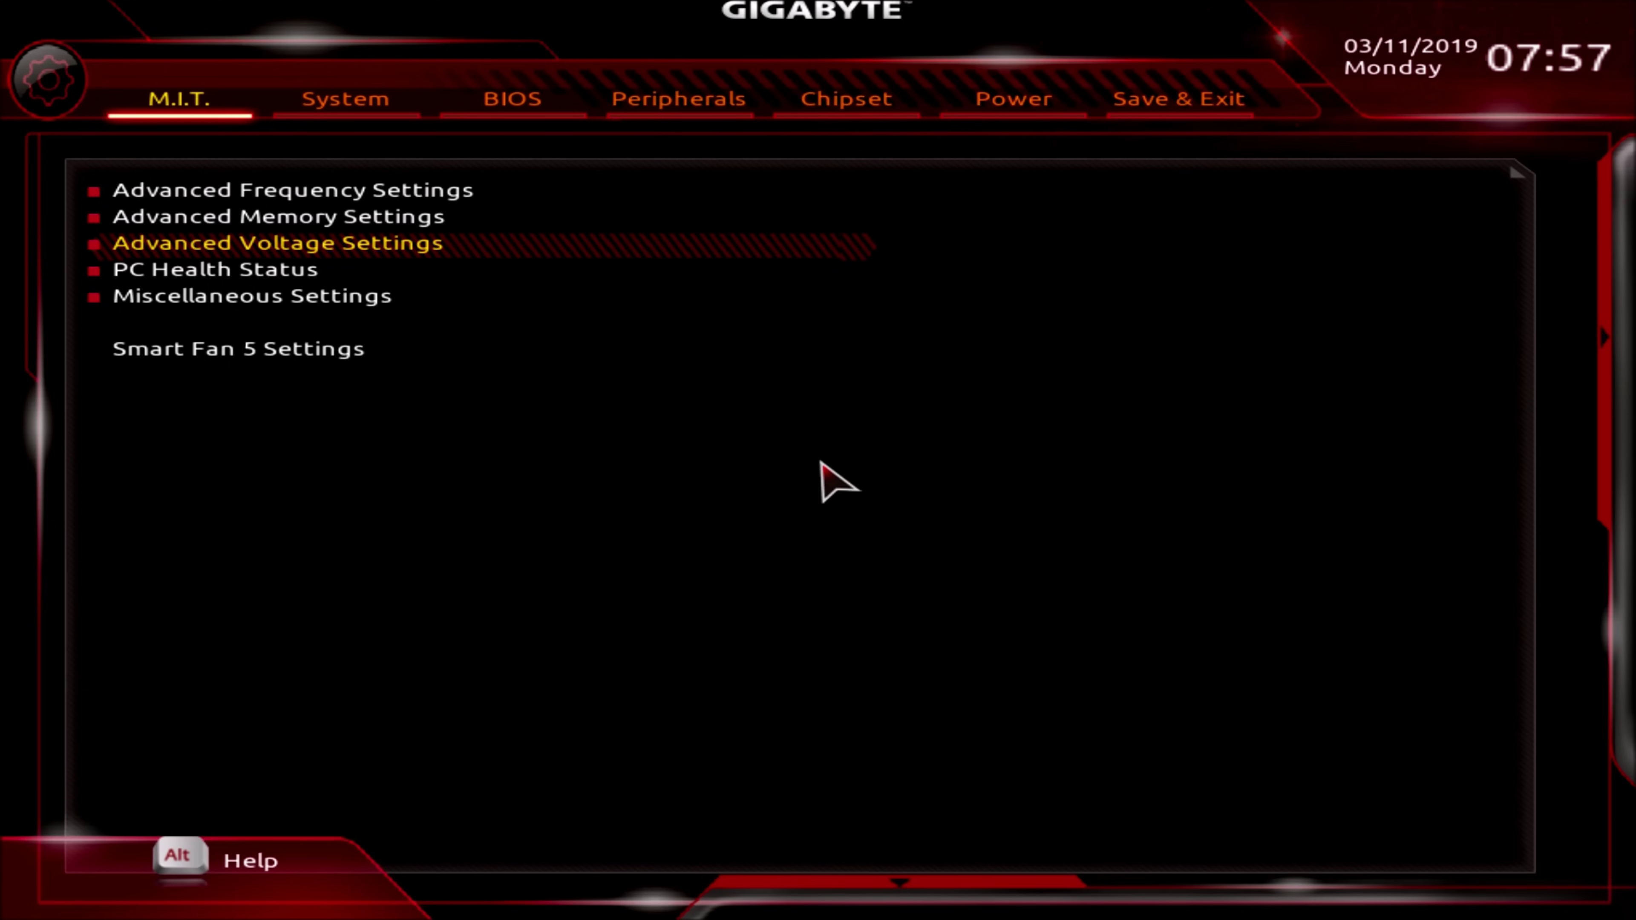
key(Return)
- Bring the Dynamic Vcore offset back to +0.300V and accept the high-voltage warning
key(Down)
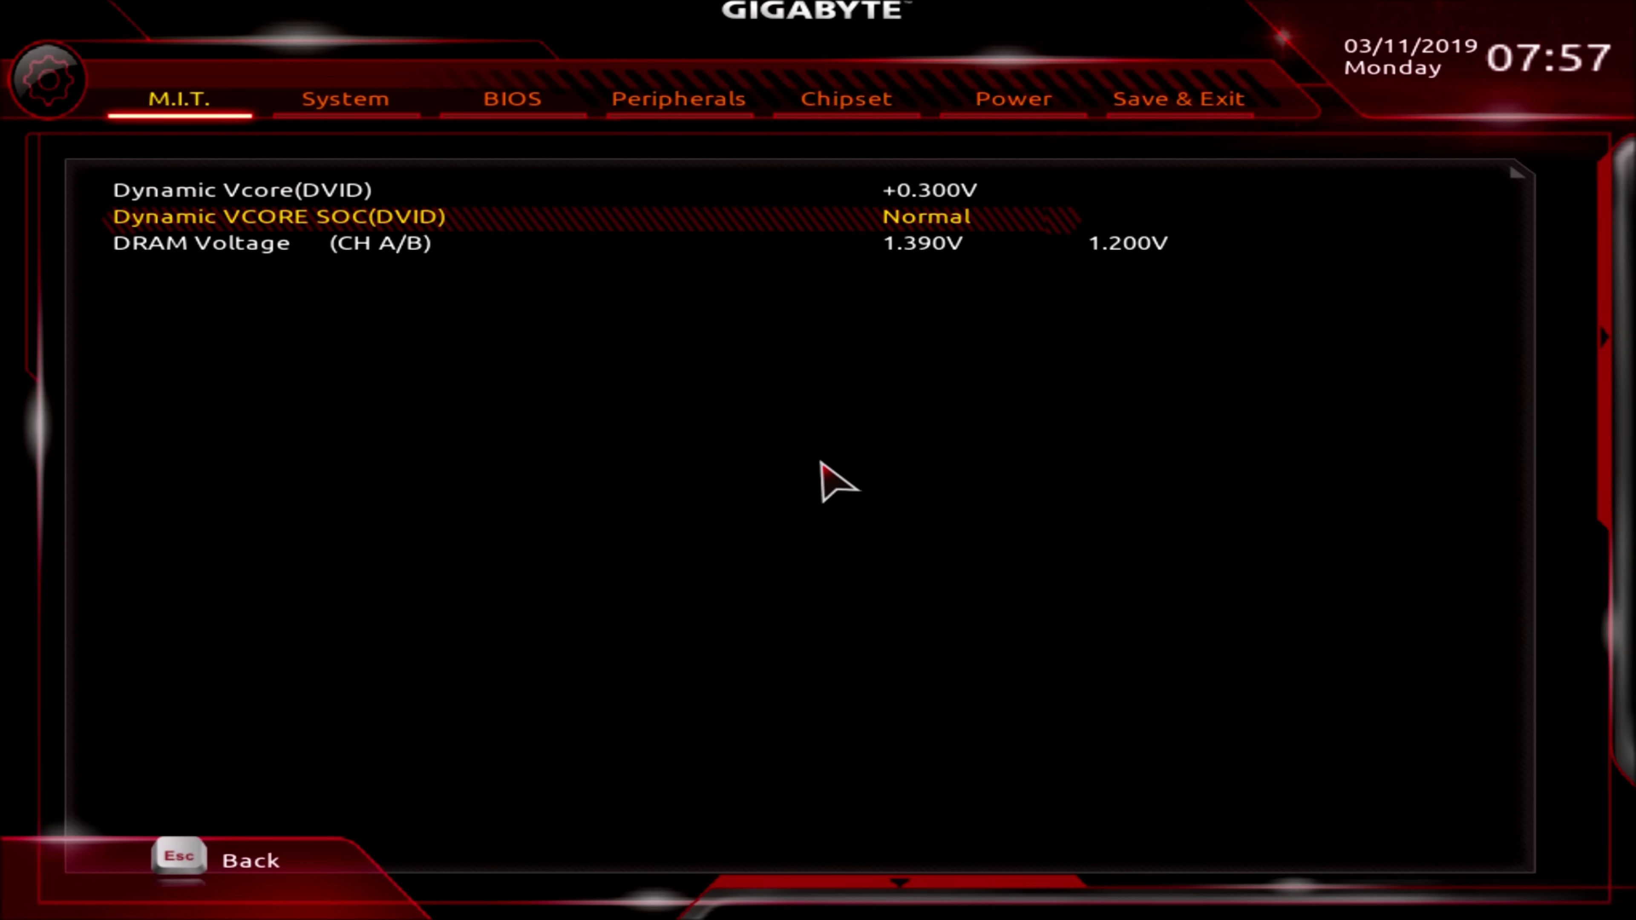
key(Up)
text(0)
key(Return)
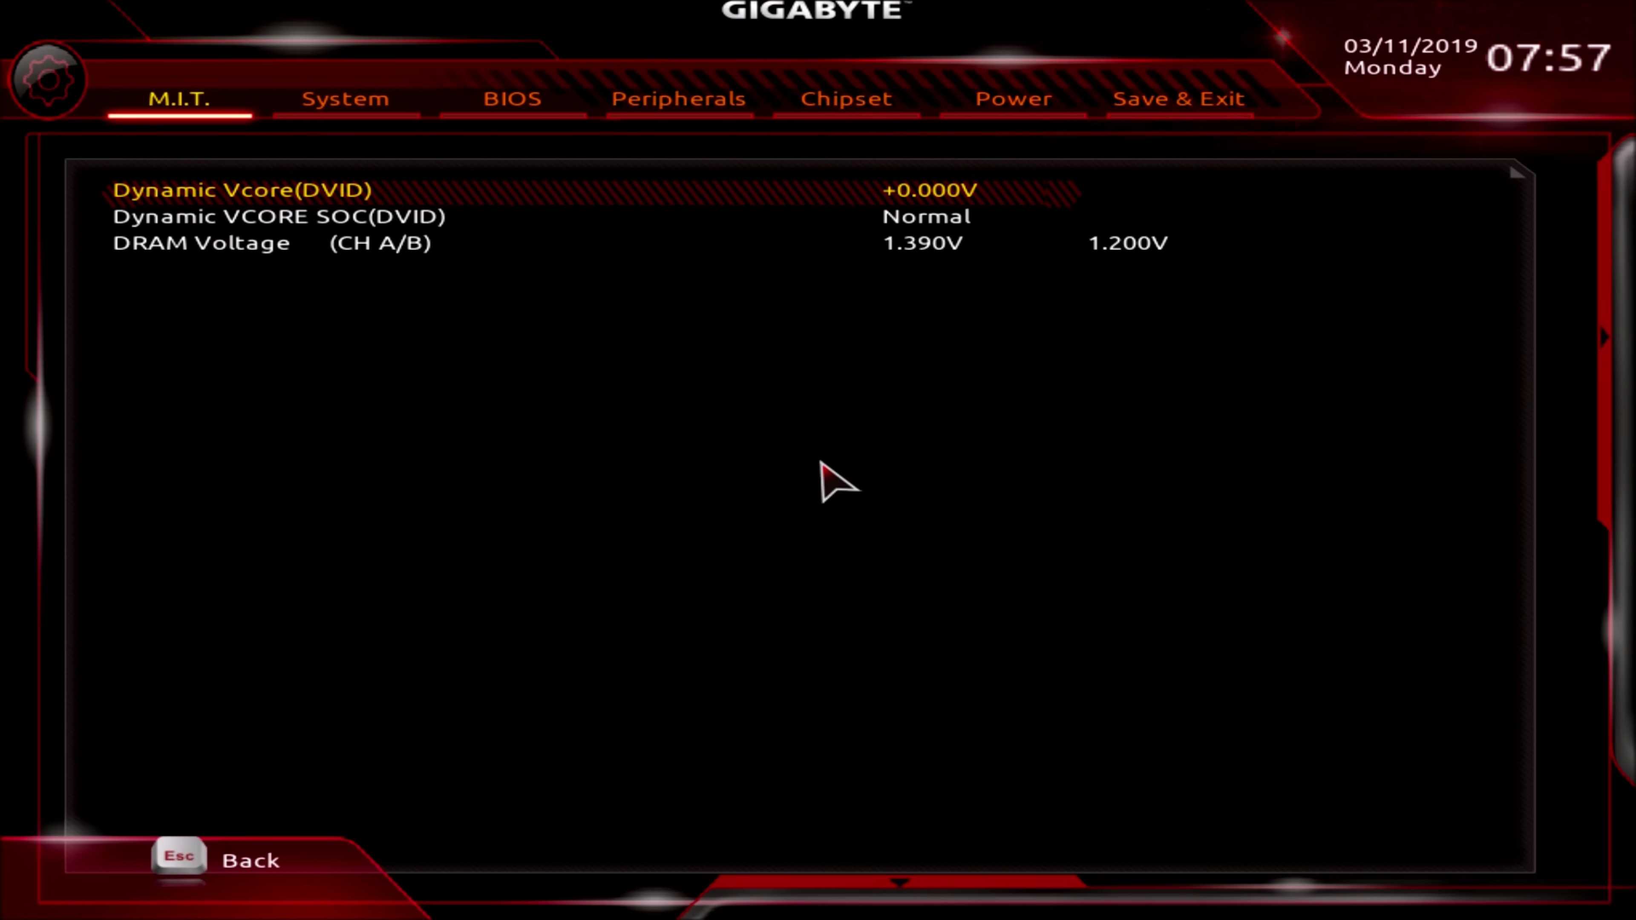
key(minus)
key(minus)
key(minus)
key(minus)
key(minus)
key(minus)
key(minus)
key(minus)
key(minus)
key(minus)
key(minus)
key(minus)
key(minus)
key(minus)
key(minus)
key(minus)
key(minus)
key(minus)
key(minus)
key(minus)
key(minus)
key(minus)
key(minus)
key(minus)
key(minus)
key(minus)
key(minus)
key(minus)
key(minus)
key(minus)
key(minus)
key(minus)
key(minus)
key(minus)
key(minus)
key(minus)
key(minus)
key(minus)
key(minus)
key(minus)
key(minus)
key(minus)
key(minus)
key(minus)
key(minus)
key(plus)
key(plus)
key(plus)
key(plus)
key(plus)
key(plus)
key(plus)
key(plus)
key(plus)
key(plus)
key(plus)
key(plus)
key(plus)
key(plus)
key(plus)
key(plus)
key(plus)
key(plus)
key(plus)
key(plus)
key(plus)
key(plus)
key(plus)
key(plus)
key(plus)
key(plus)
key(plus)
key(plus)
key(plus)
key(plus)
key(plus)
key(plus)
key(plus)
key(plus)
key(plus)
key(plus)
key(plus)
key(plus)
key(plus)
key(plus)
key(plus)
key(plus)
key(plus)
key(plus)
key(plus)
key(plus)
key(plus)
key(plus)
key(plus)
key(plus)
key(plus)
key(plus)
key(plus)
key(plus)
key(plus)
key(plus)
key(plus)
key(plus)
key(plus)
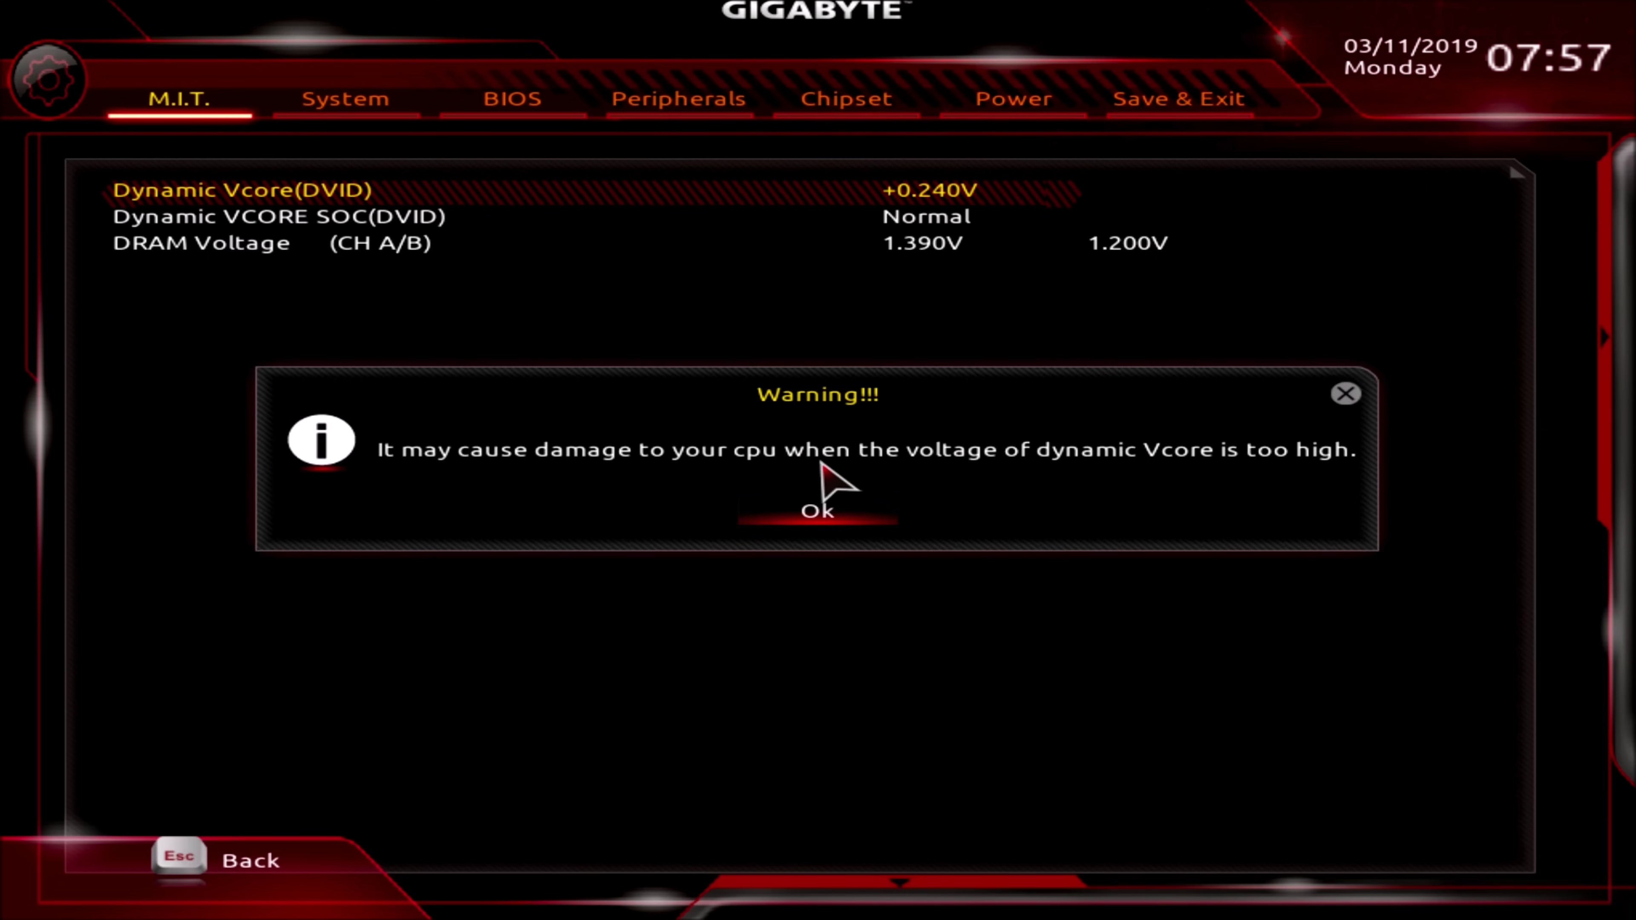
key(plus)
key(plus)
key(plus)
key(plus)
key(plus)
key(plus)
key(plus)
key(plus)
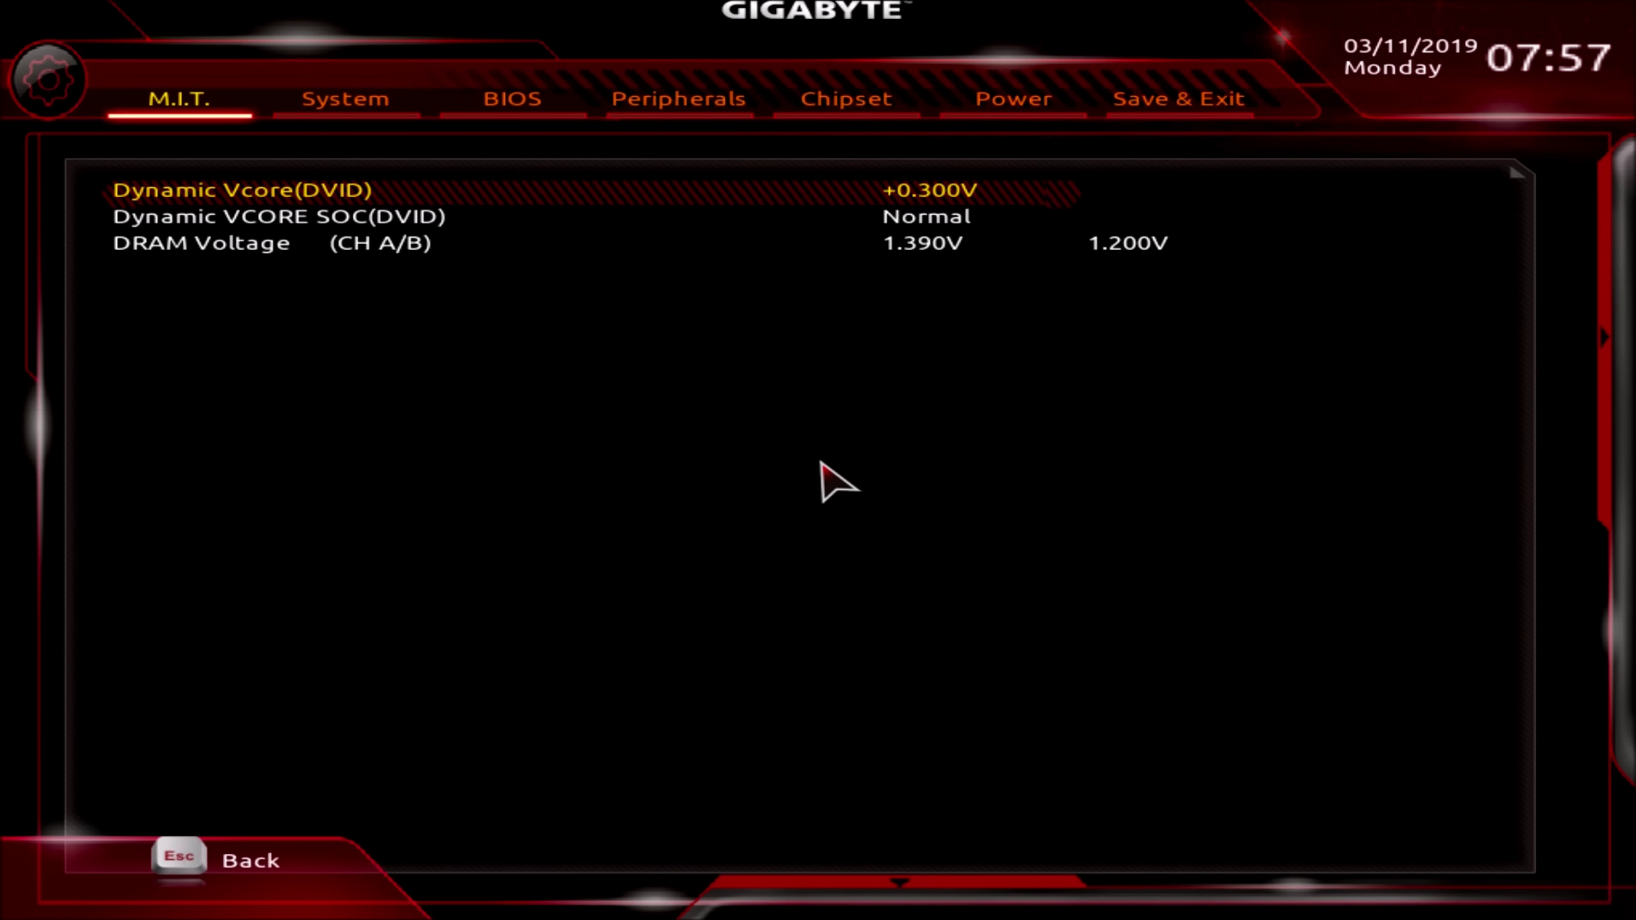
key(plus)
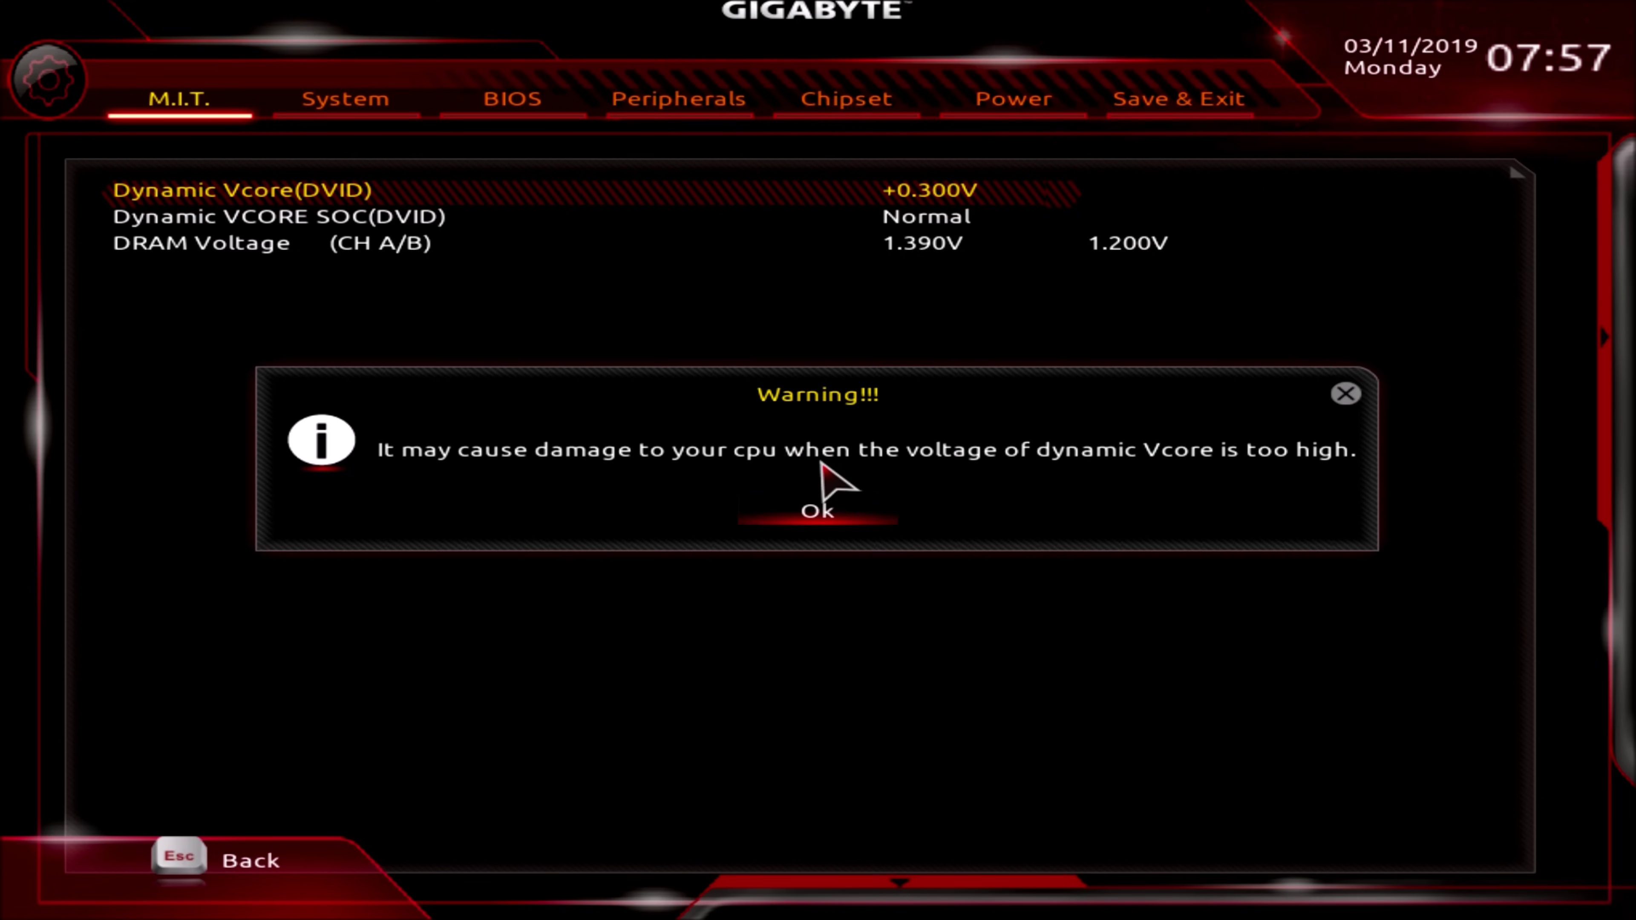
key(Return)
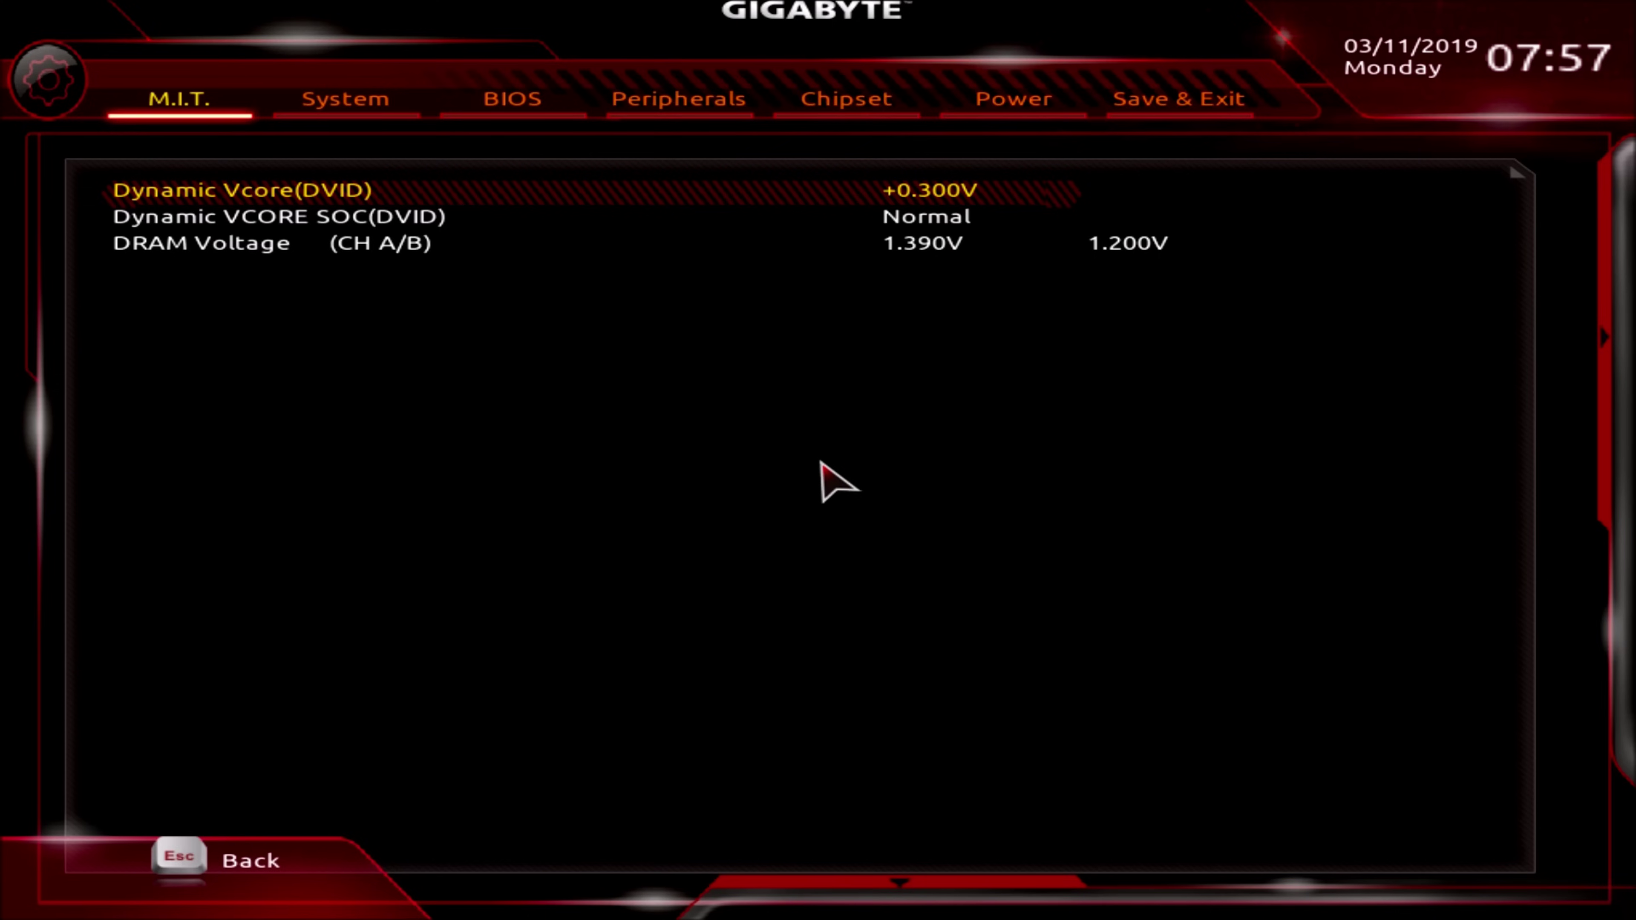
- Set DRAM Voltage to 1.350V by entering 1.35
key(Down)
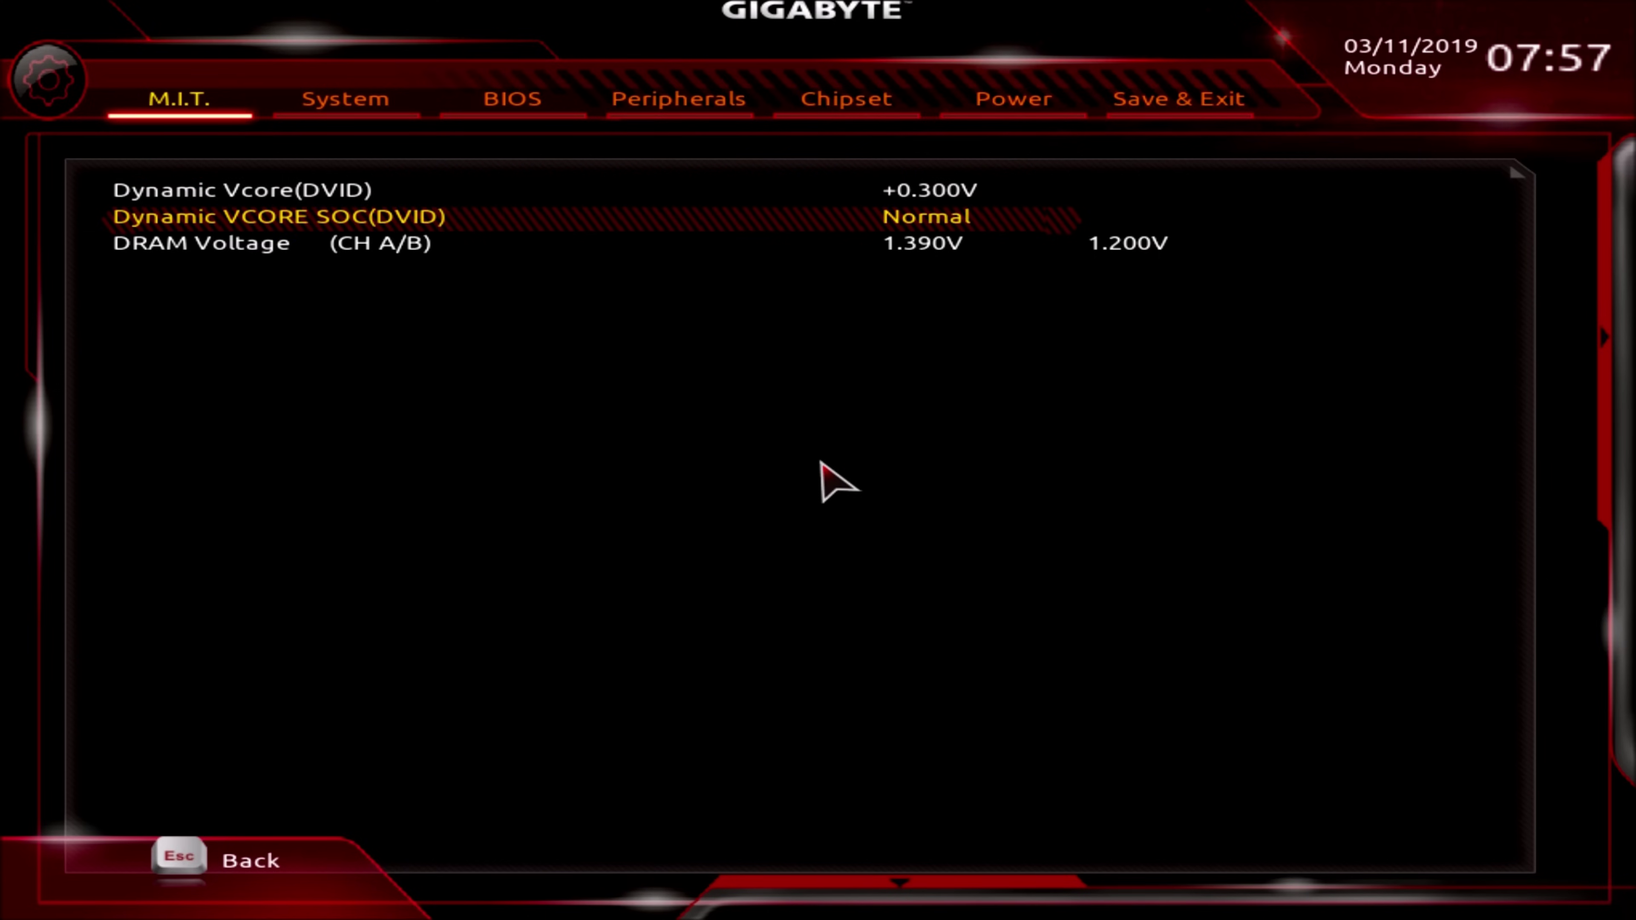
key(Down)
text(135)
key(Return)
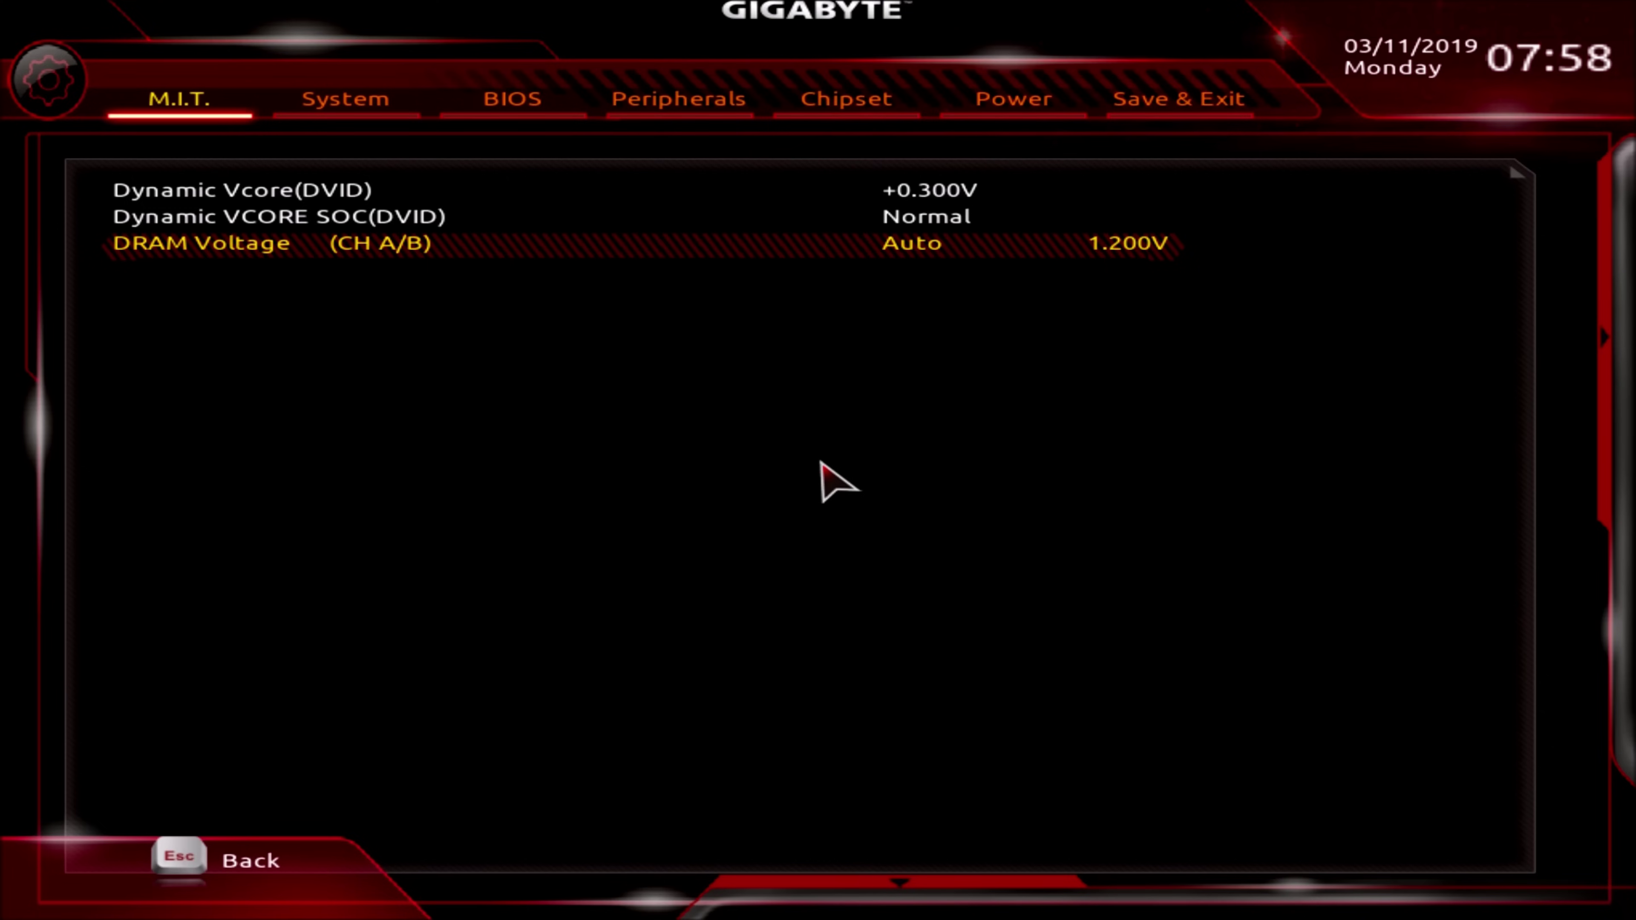
text(1.35)
key(Return)
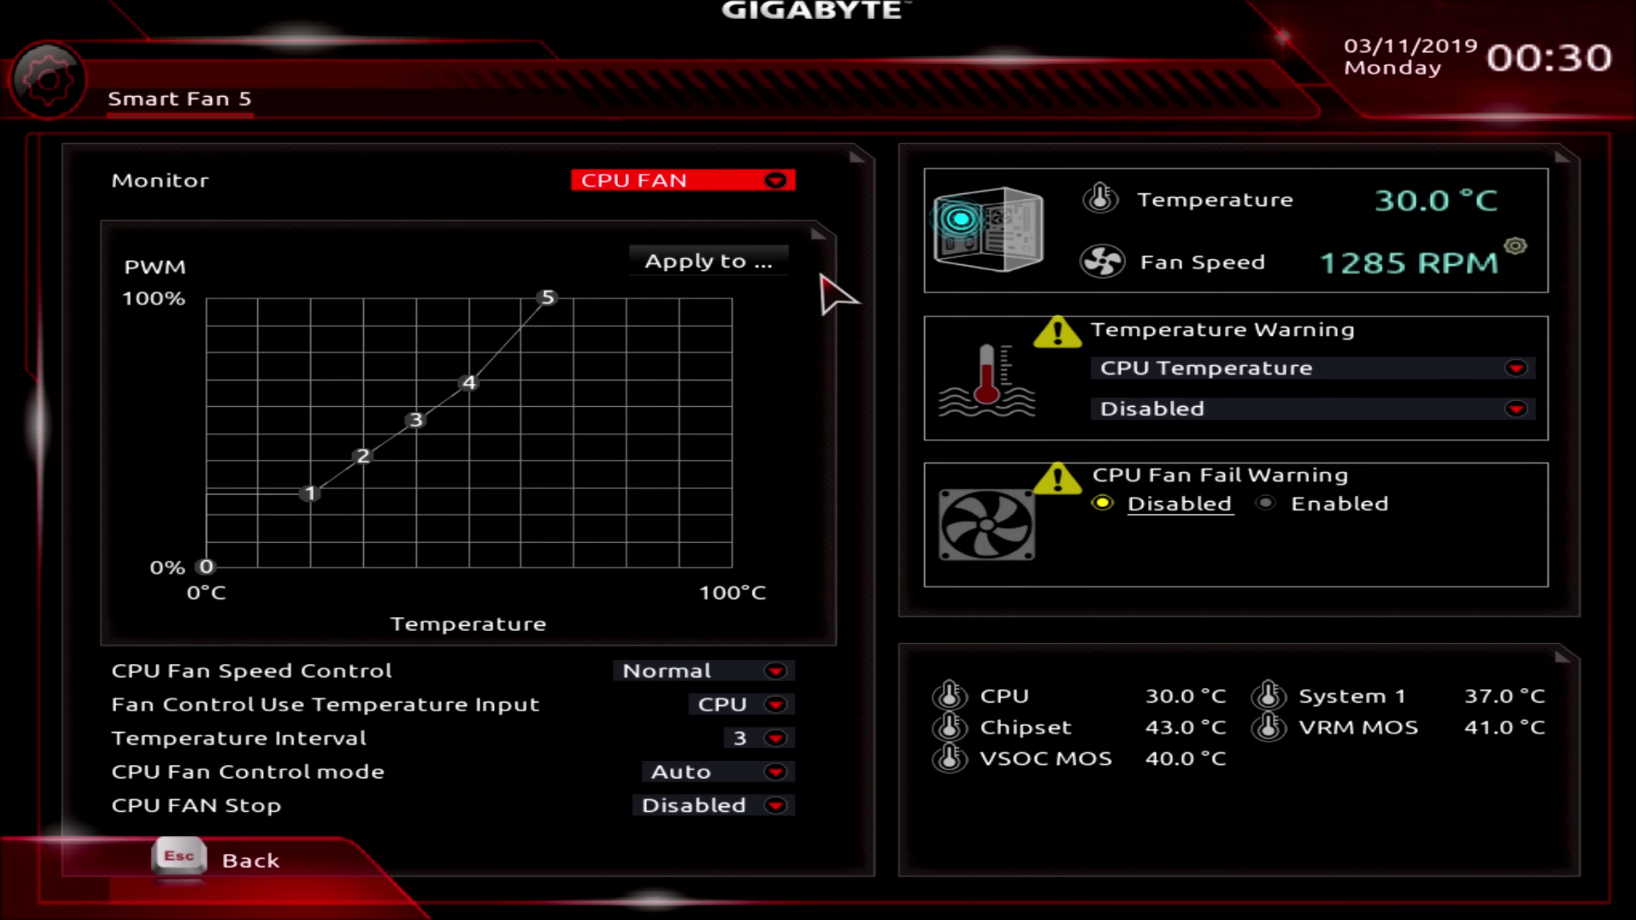
- Choose System FAN 1 in the Smart Fan 5 Monitor dropdown to show its curve and readings
click(774, 180)
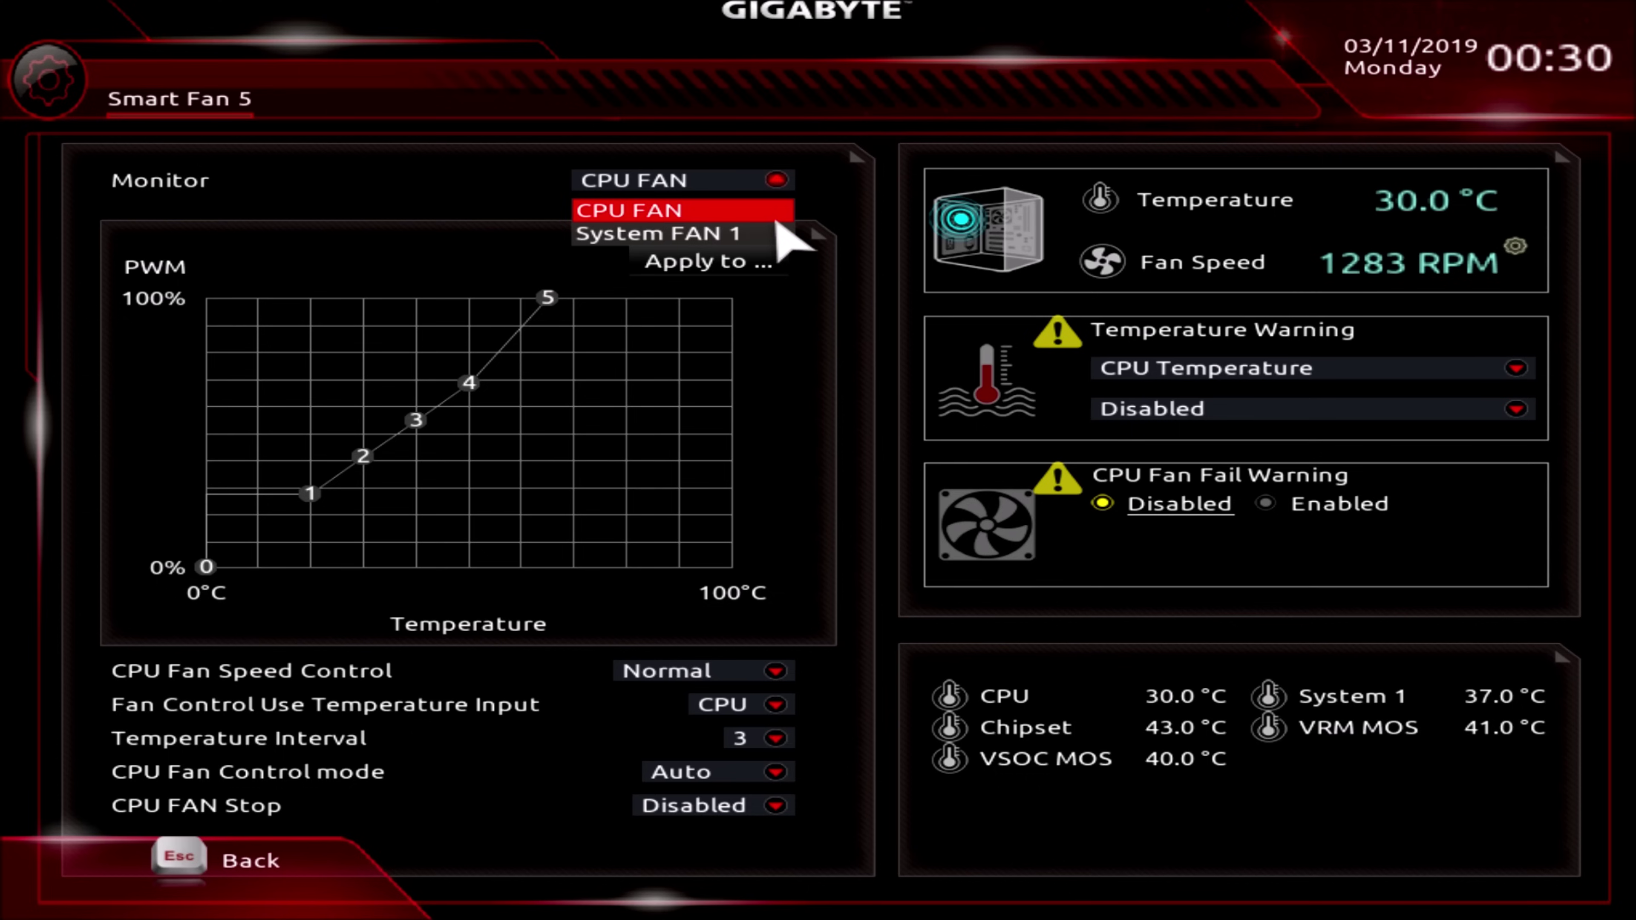
click(769, 242)
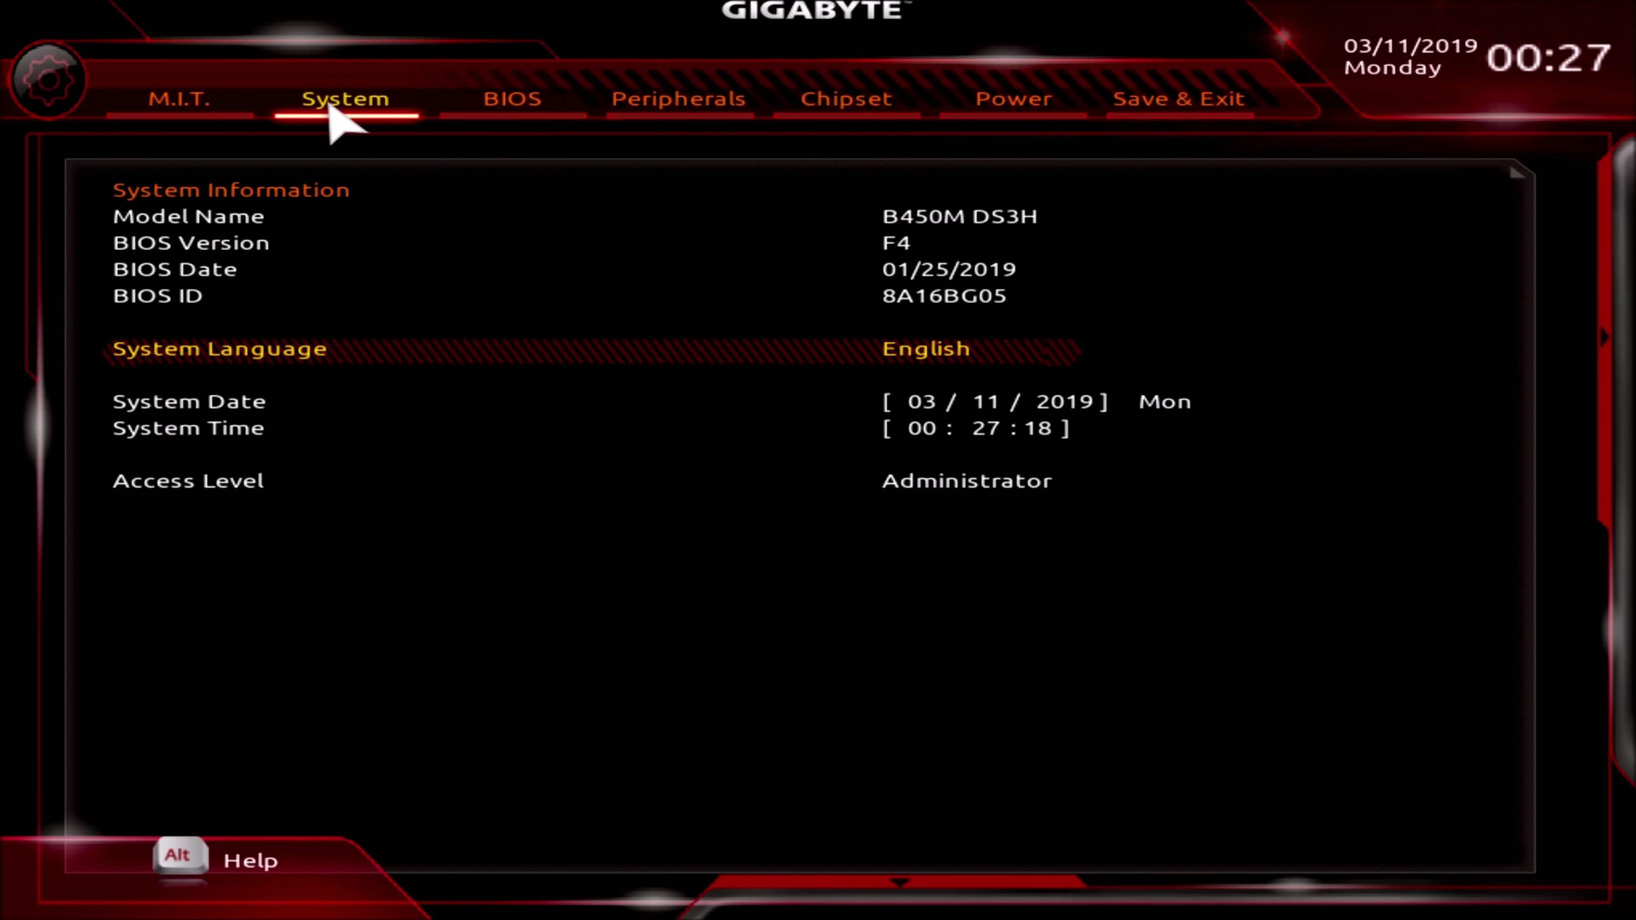
- Browse the BIOS tab's boot settings down to Security Option and Administrator Password
key(Down)
key(Down)
key(Right)
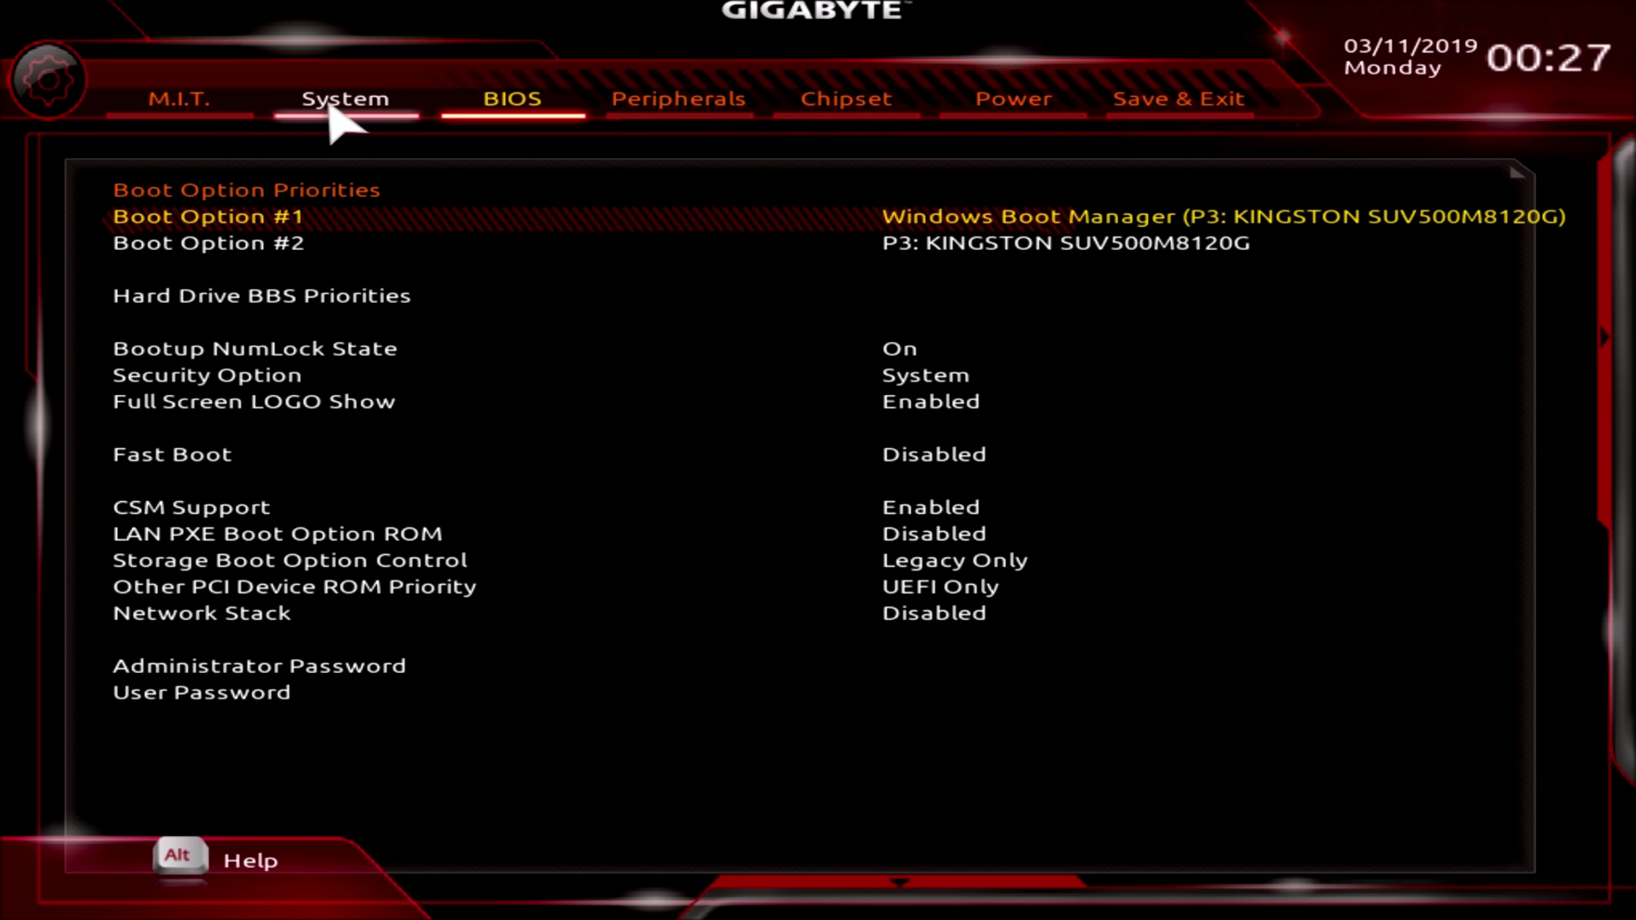
key(Down)
key(Down)
key(Down)
key(Down)
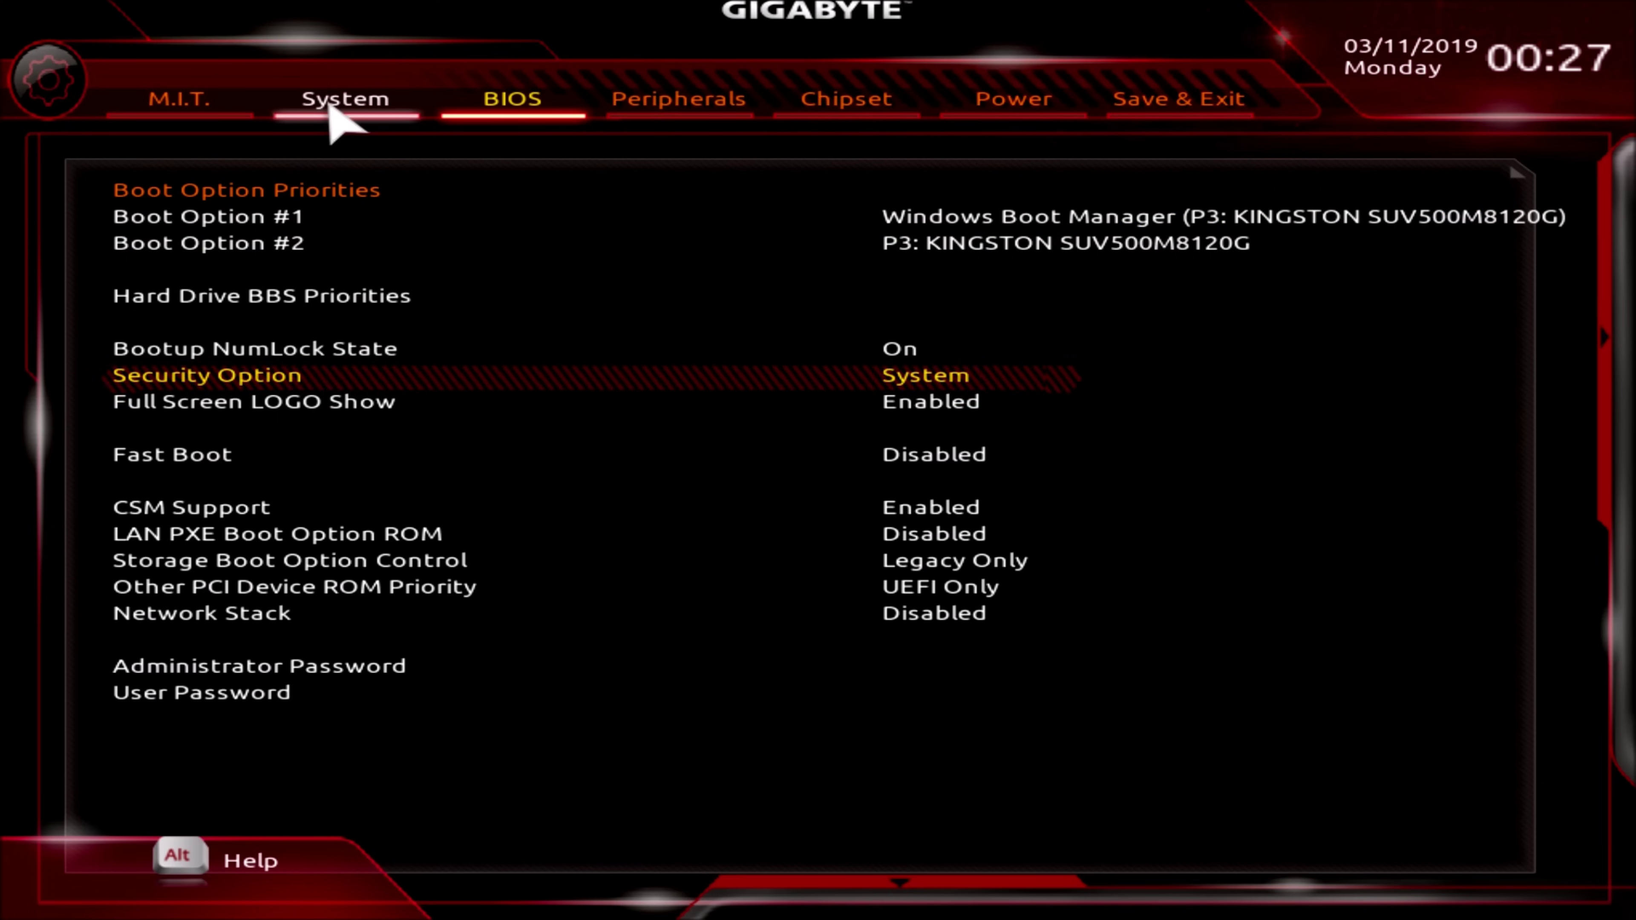
key(Down)
key(Down)
key(Down)
key(Down)
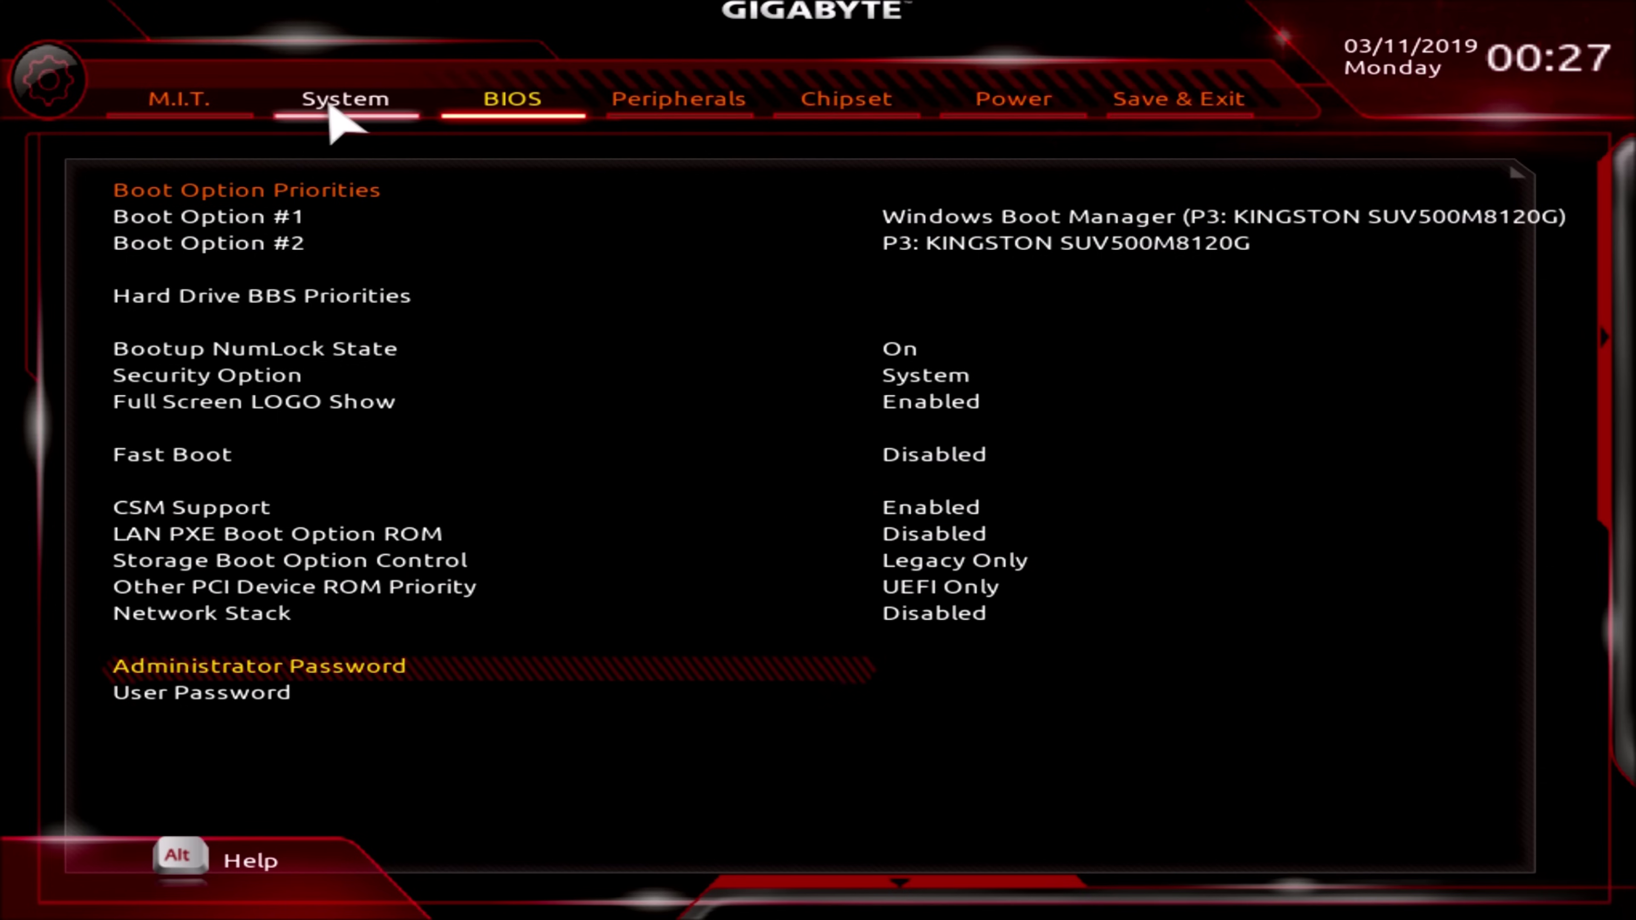
- Review the Chipset tab's APU and Chipset SATA Port Enable settings, then go to Power
key(Right)
key(Right)
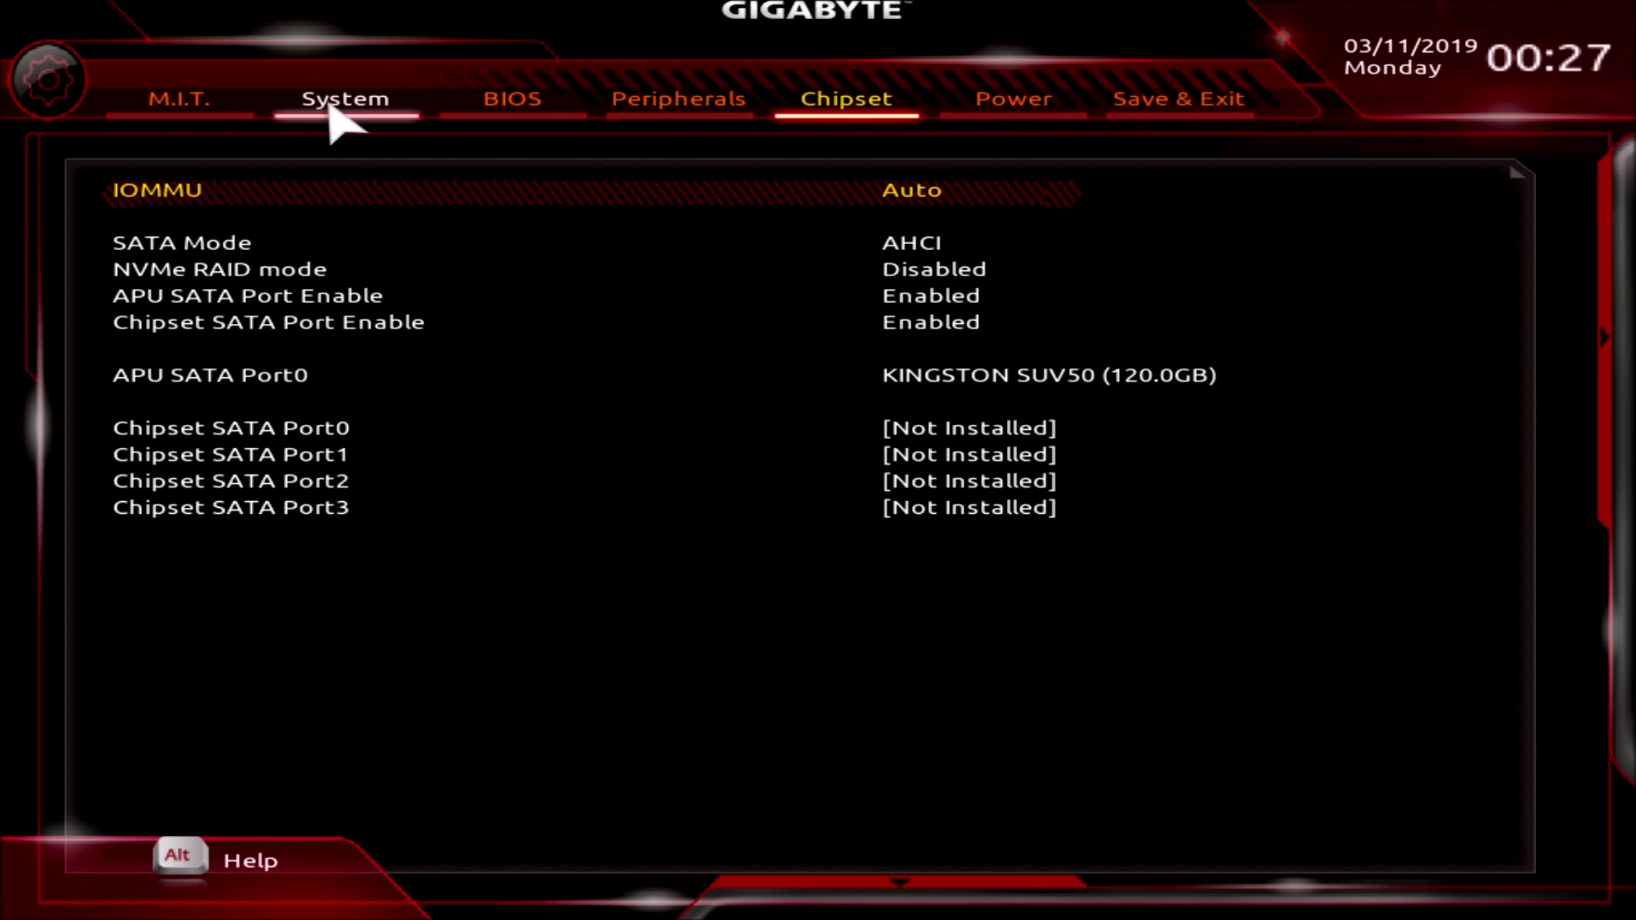
key(Down)
key(Down)
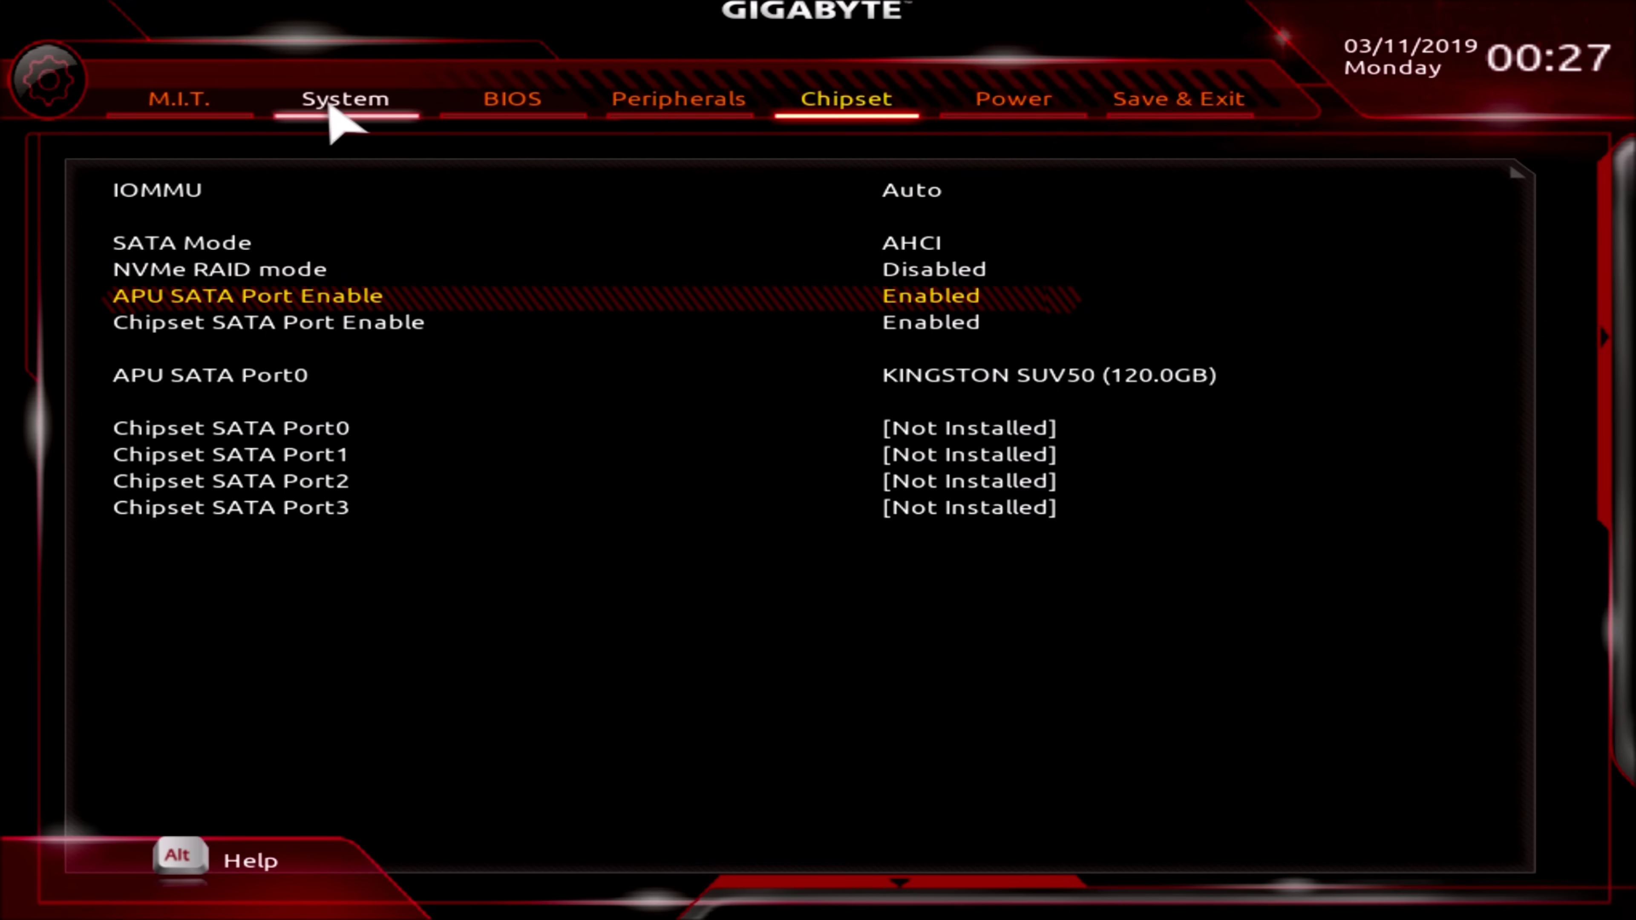
key(Down)
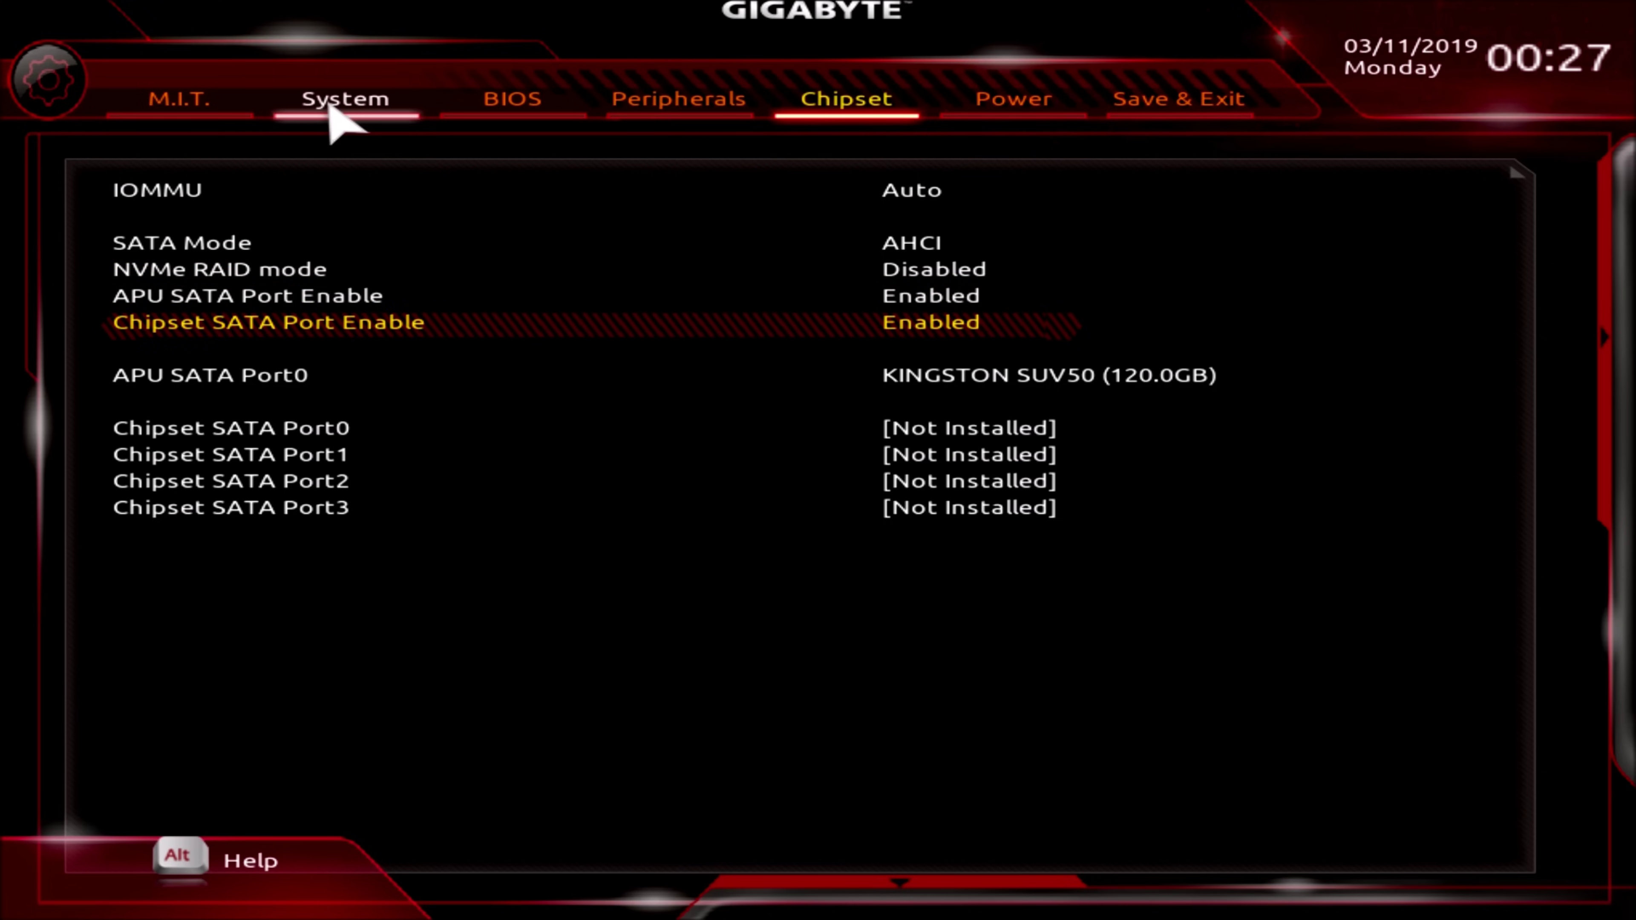
key(Right)
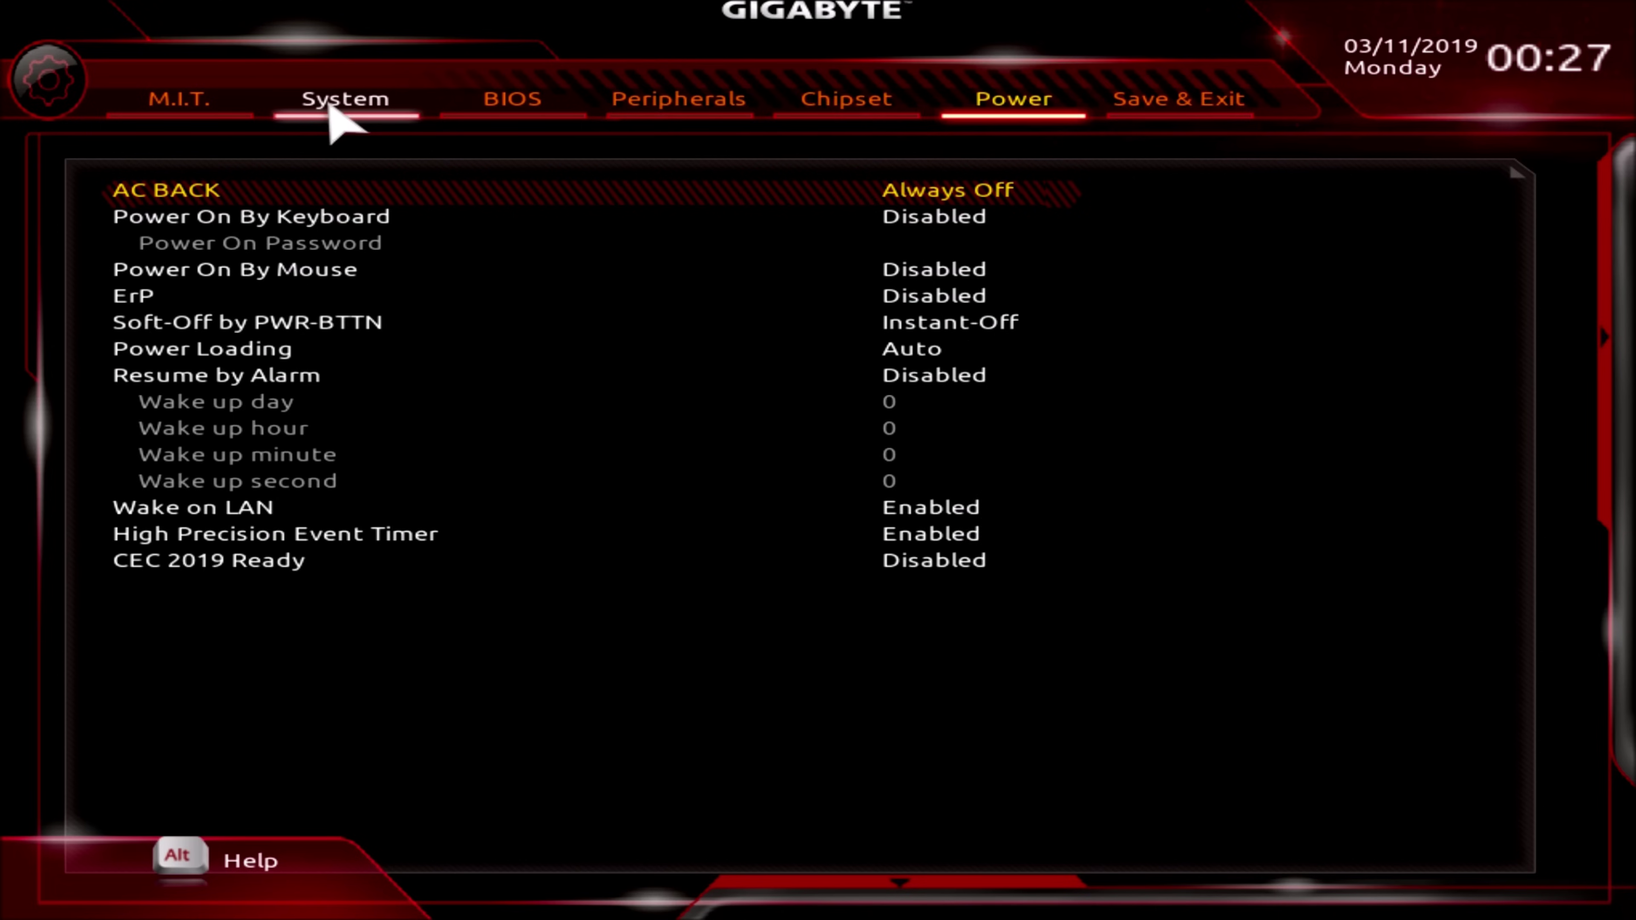